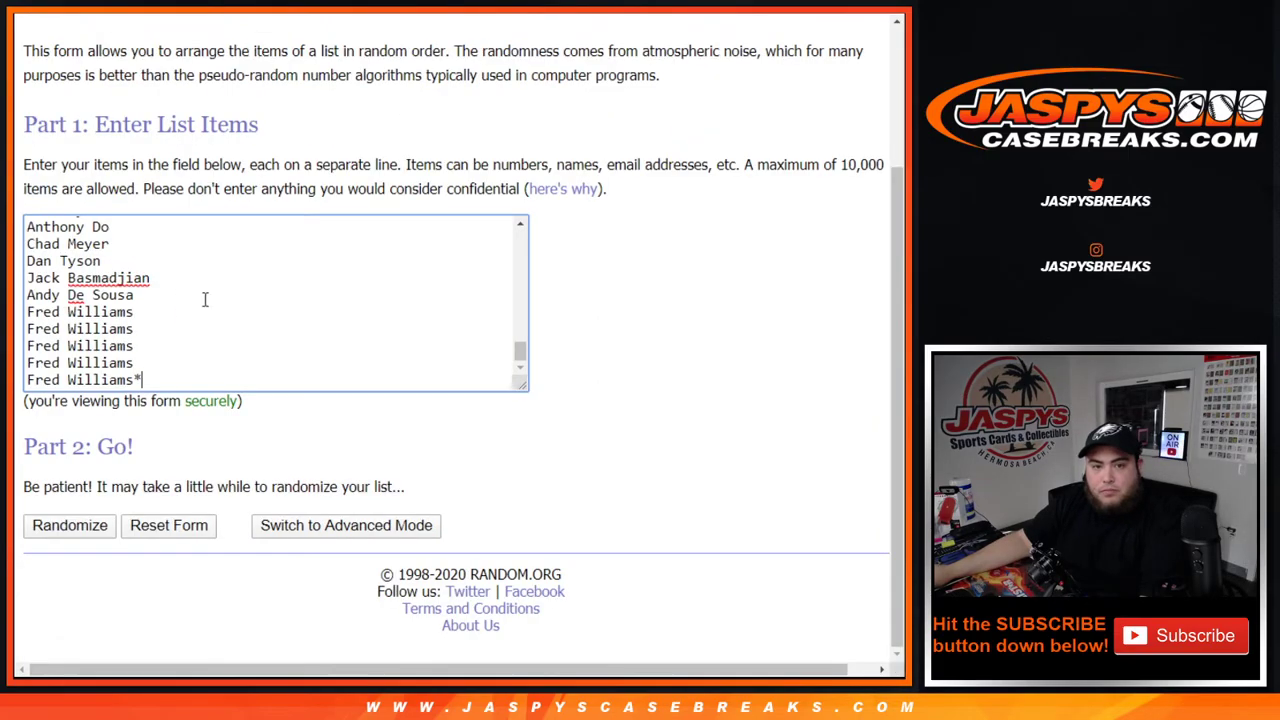
- Randomize the list of participant names four times
click(52, 533)
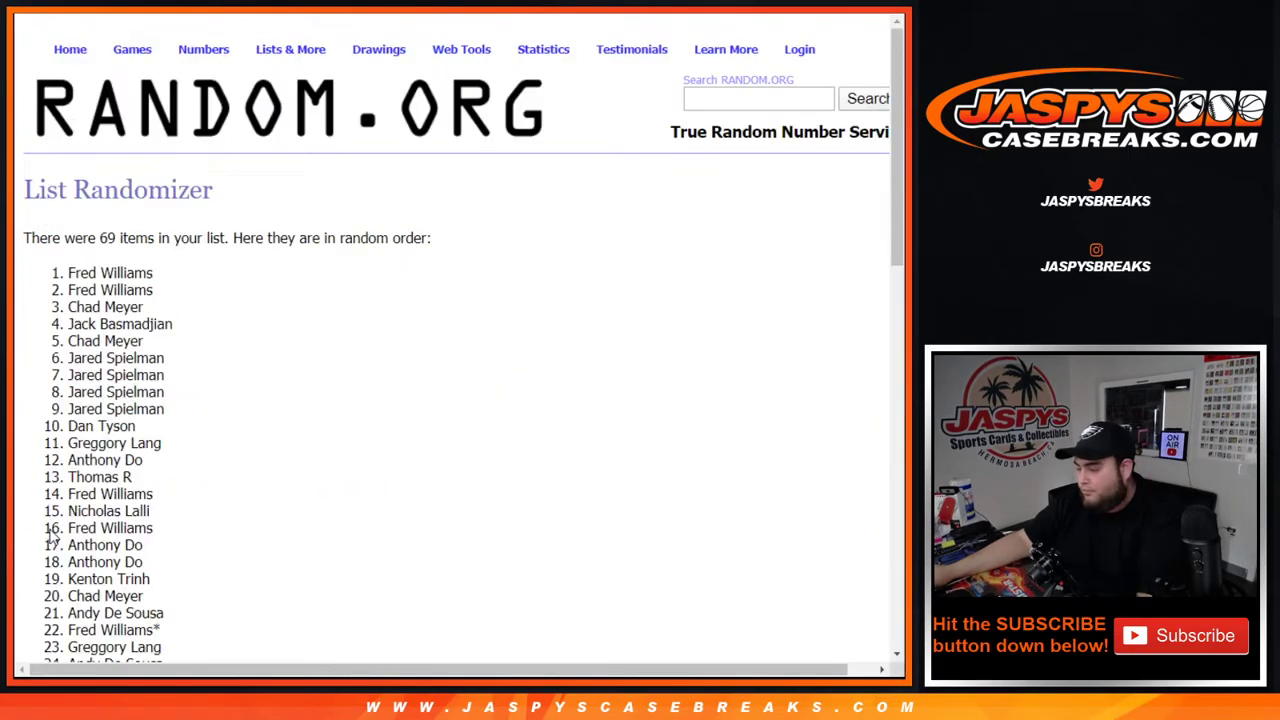
scroll(52, 533, down, 15)
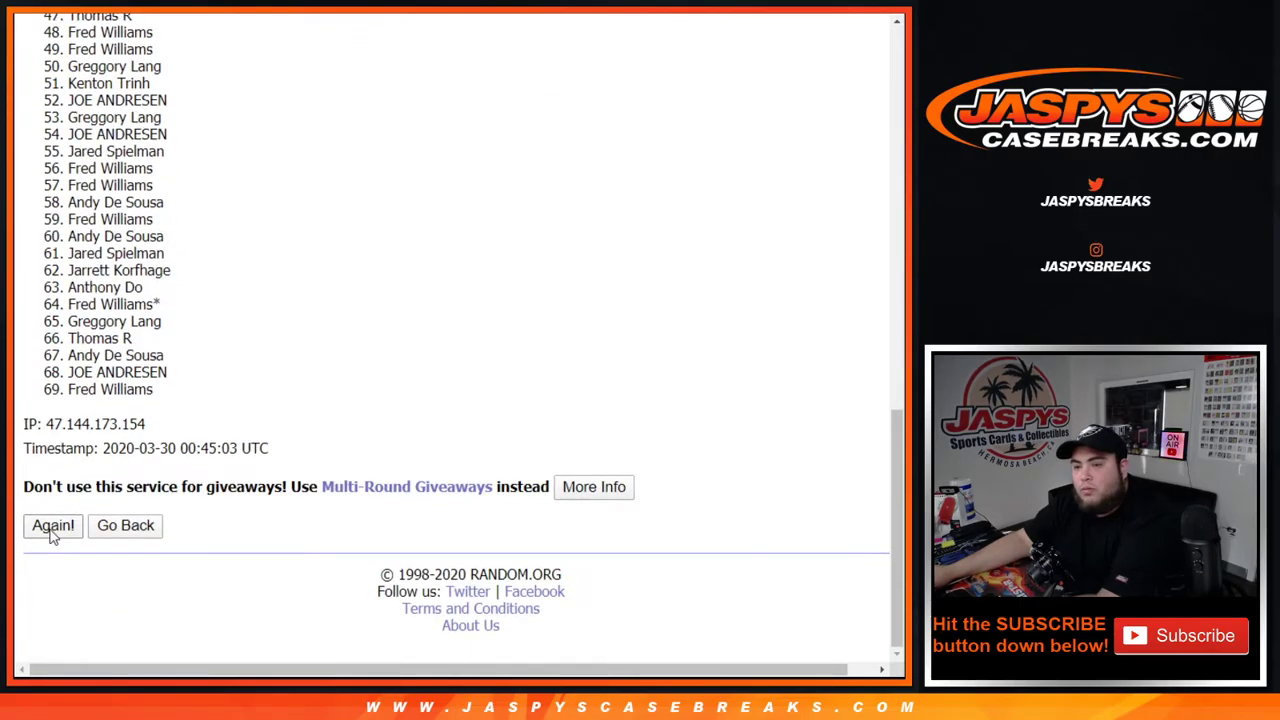
click(52, 526)
click(52, 526)
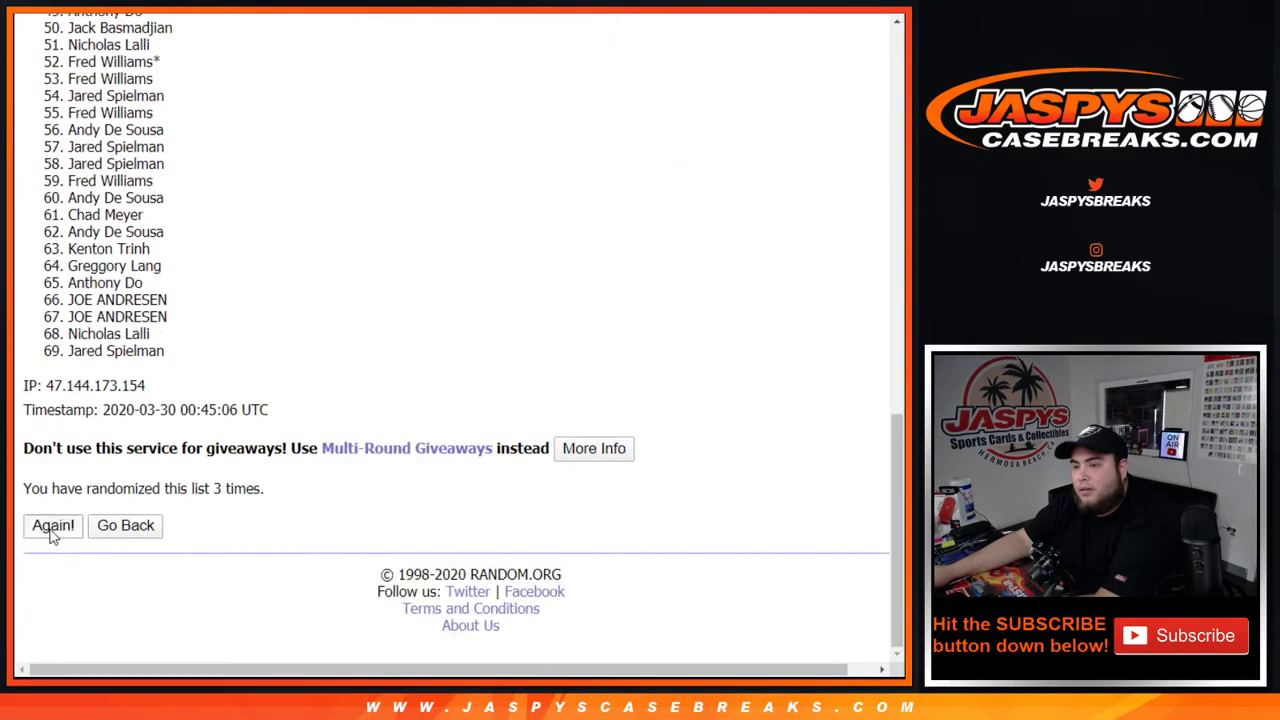
click(52, 527)
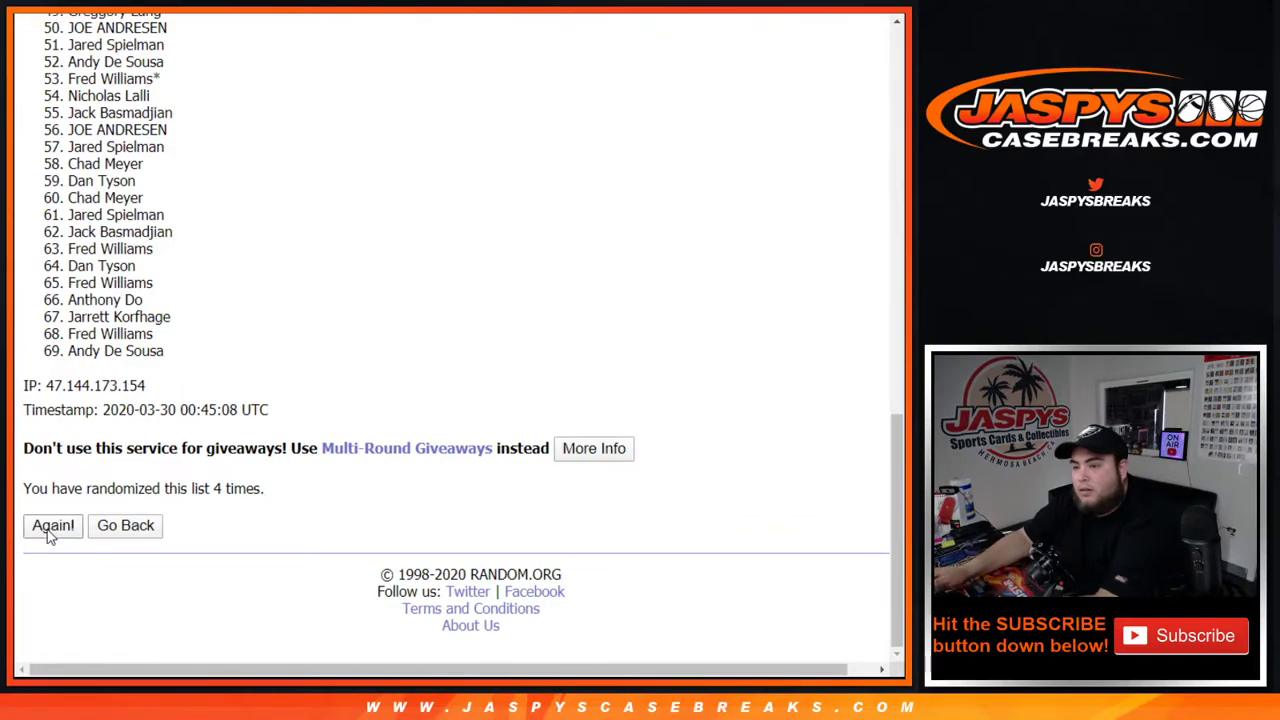
- Check the dice roll and randomize the participant name list two more times, highlighting the randomization count
key(ctrl+Tab)
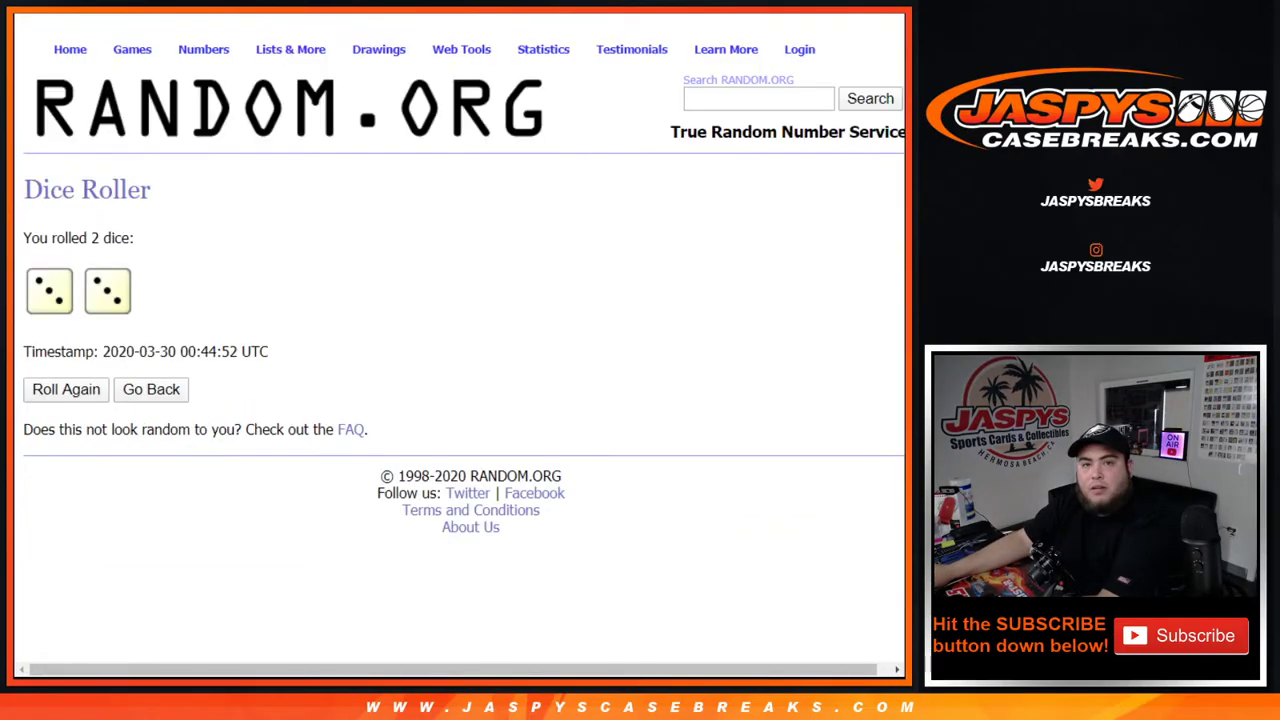
key(ctrl+Tab)
click(53, 526)
click(52, 526)
scroll(120, 516, down, 10)
drag(218, 490, 283, 500)
- Copy all the randomized participant names into column A of a new blank Google Sheets spreadsheet, starting at A1
scroll(283, 500, up, 10)
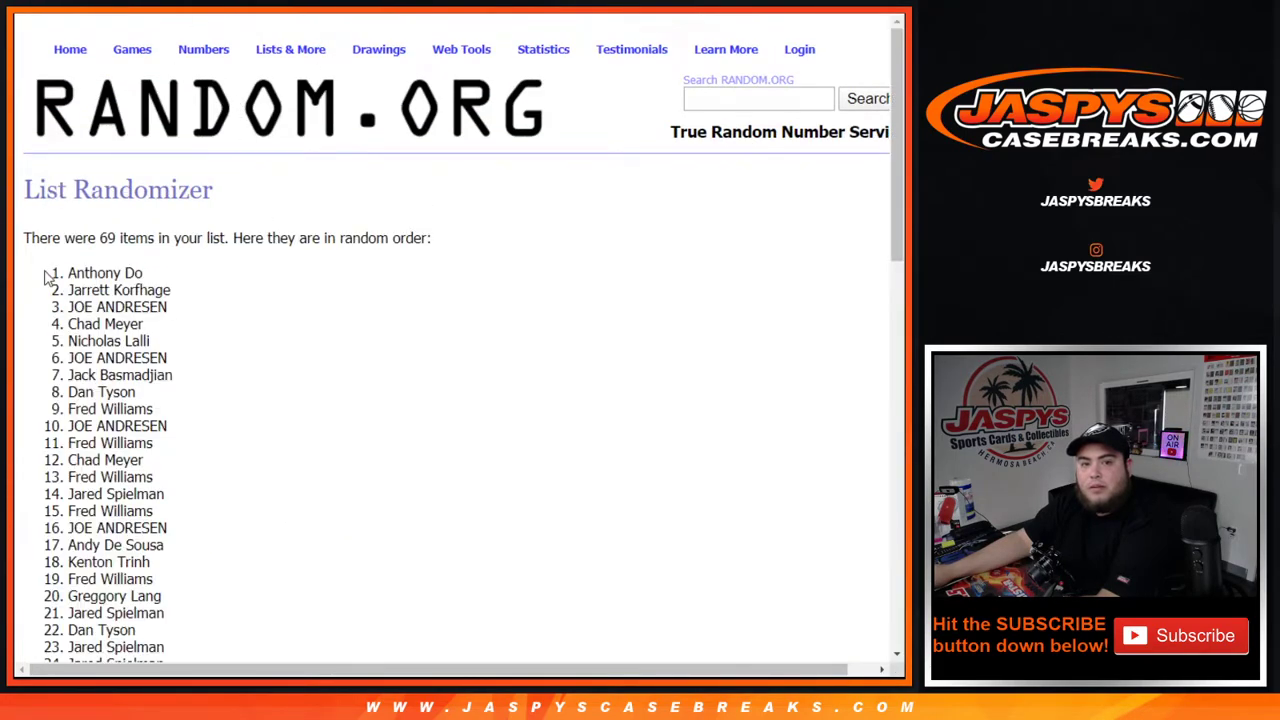
drag(48, 278, 190, 542)
scroll(197, 354, down, 9)
click(419, 12)
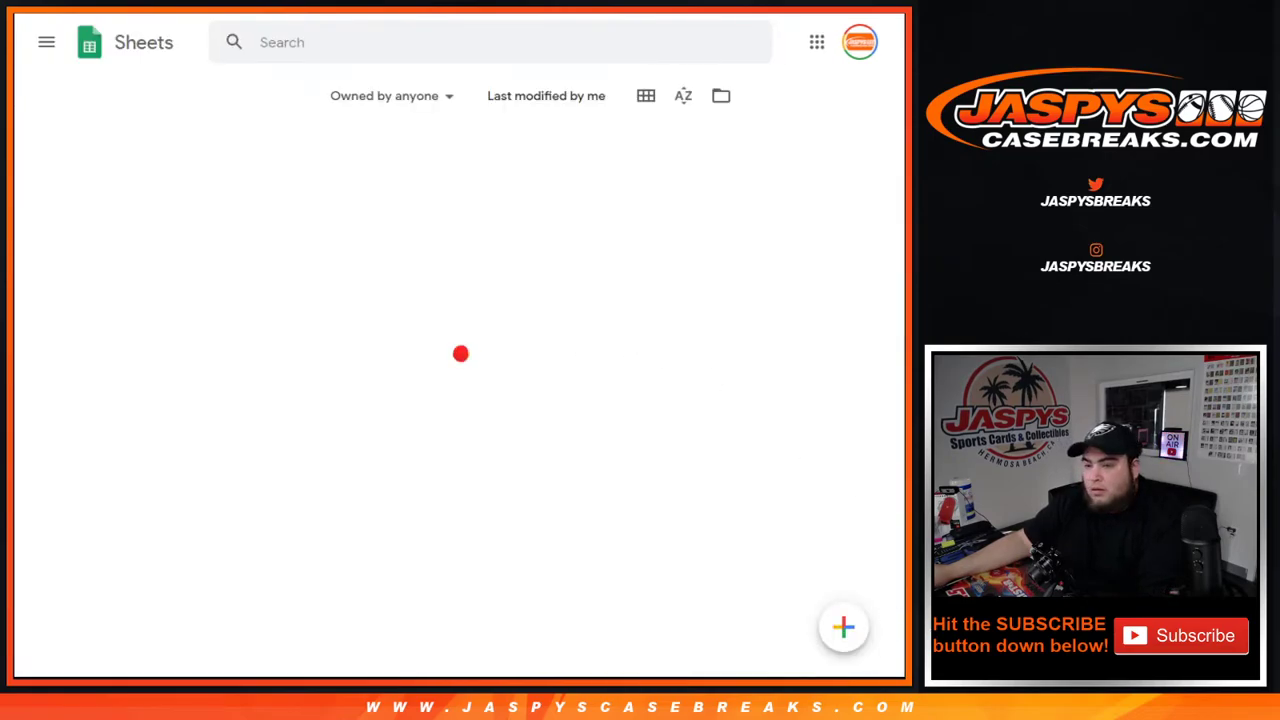
click(845, 630)
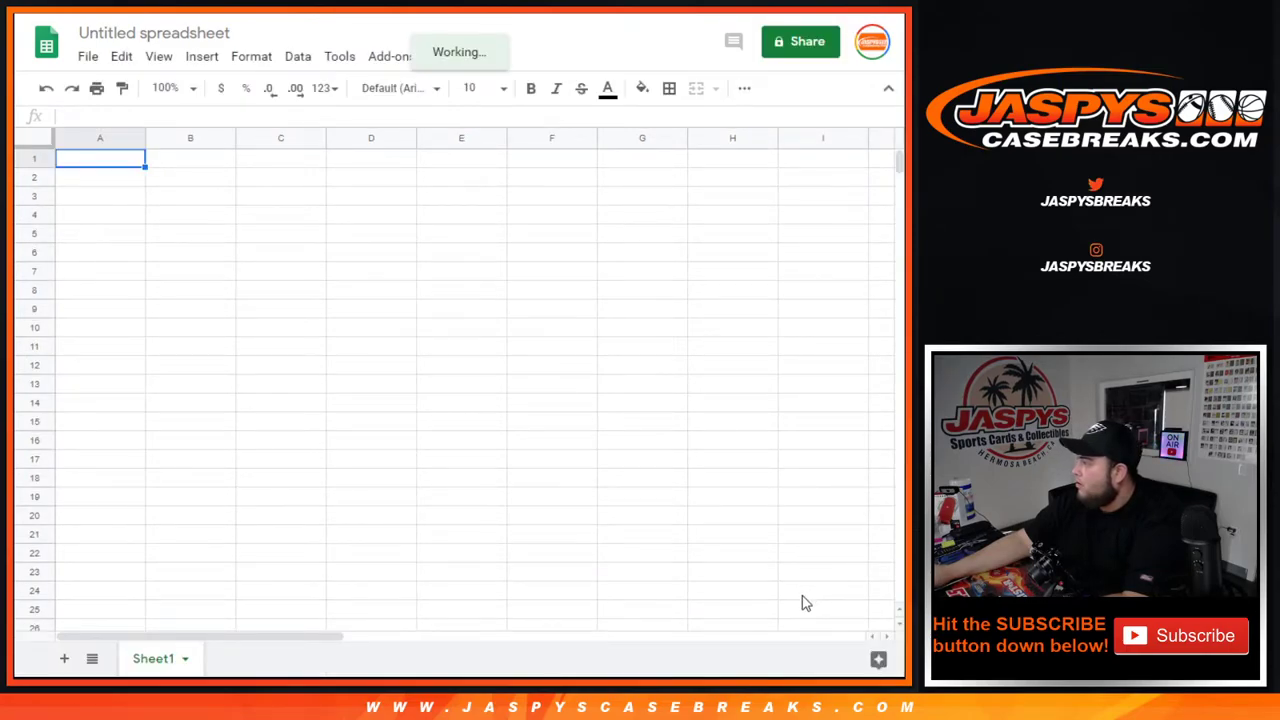
key(ctrl+v)
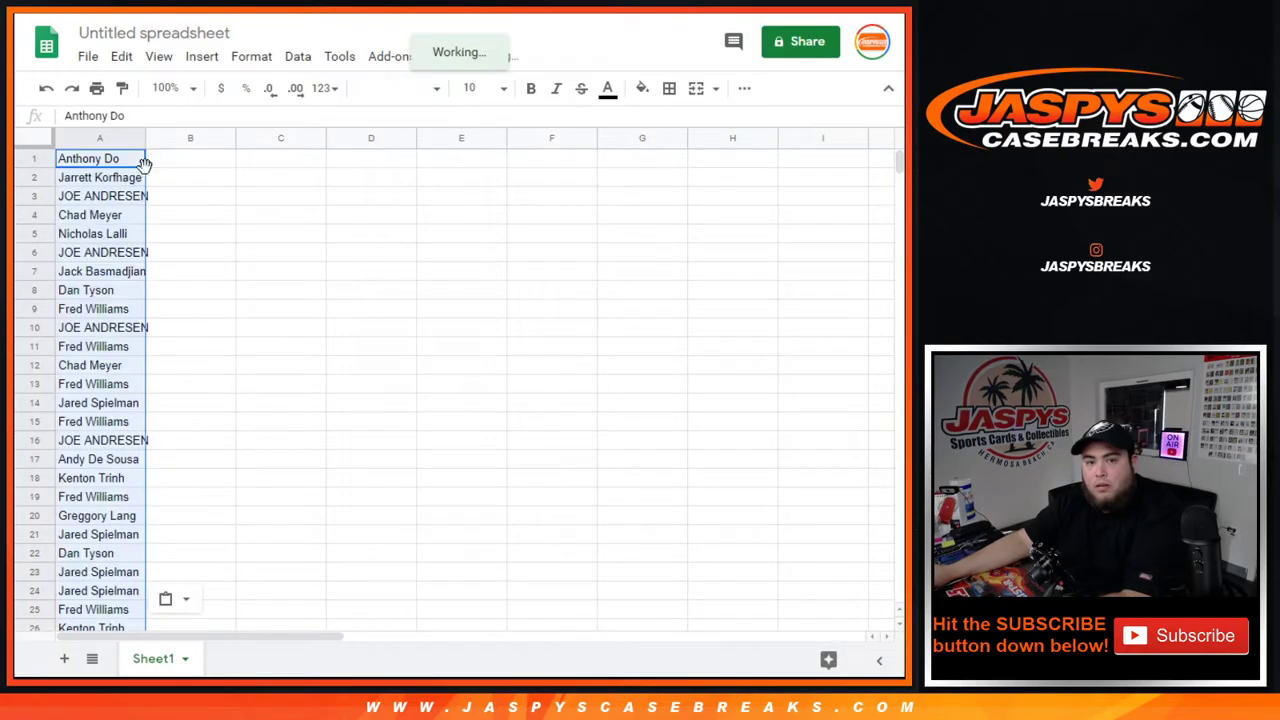
- Check the college team list entered in the List Randomizer and the names pasted into the spreadsheet
key(ctrl+Tab)
key(ctrl+Tab)
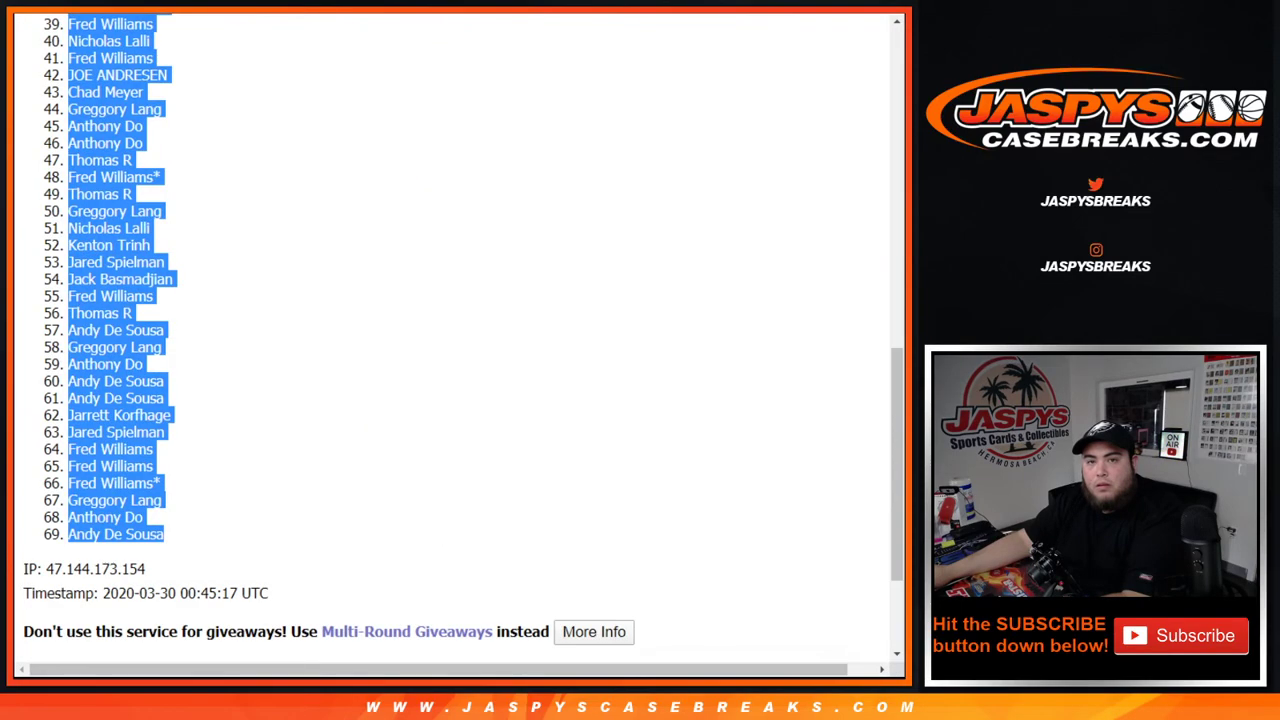
key(alt+Left)
scroll(214, 520, down, 3)
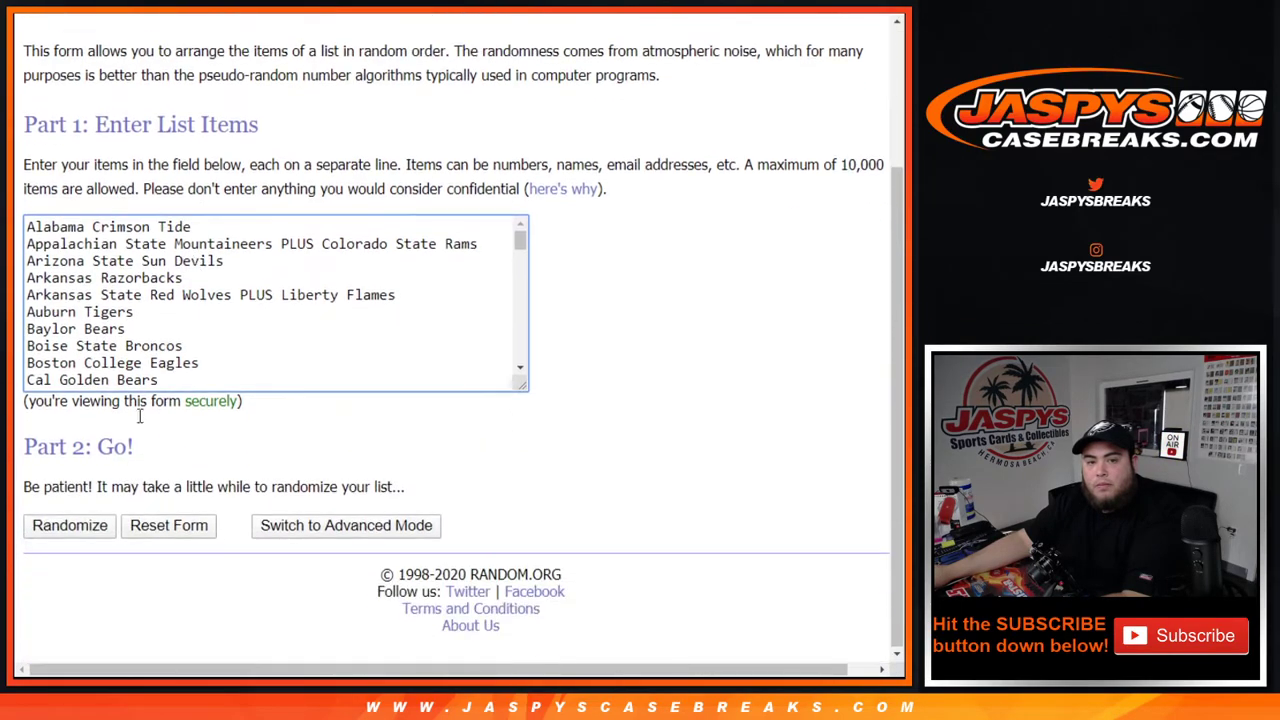
click(95, 527)
key(ctrl+Tab)
scroll(306, 349, down, 15)
key(ctrl+v)
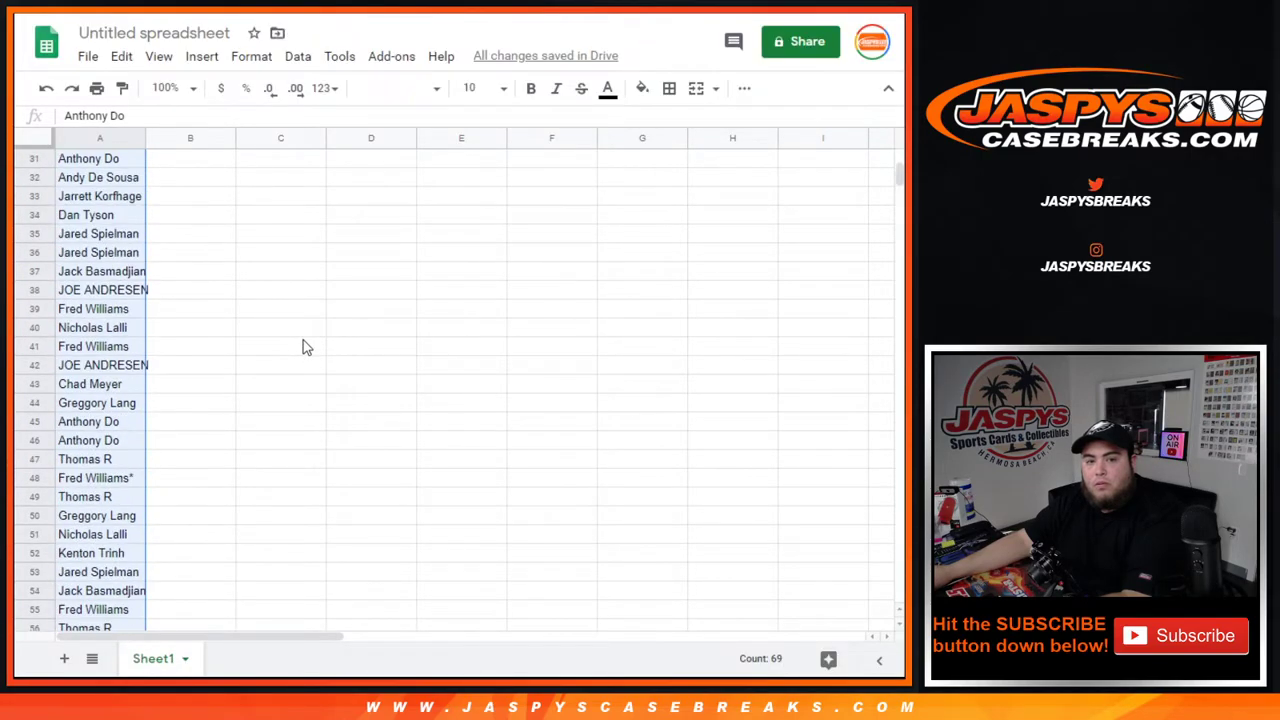
- Randomize the college team list in the List Randomizer six times and highlight the randomization count
key(ctrl+Tab)
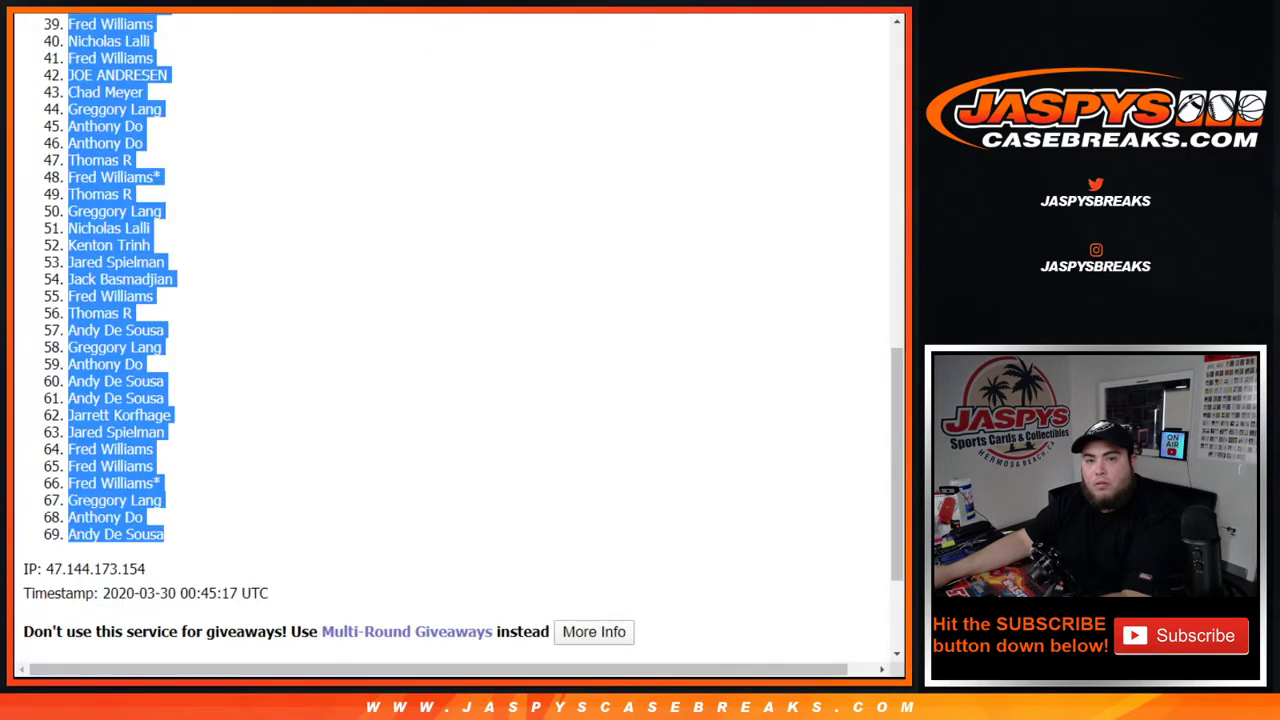
key(alt+Left)
scroll(283, 329, down, 2)
click(93, 527)
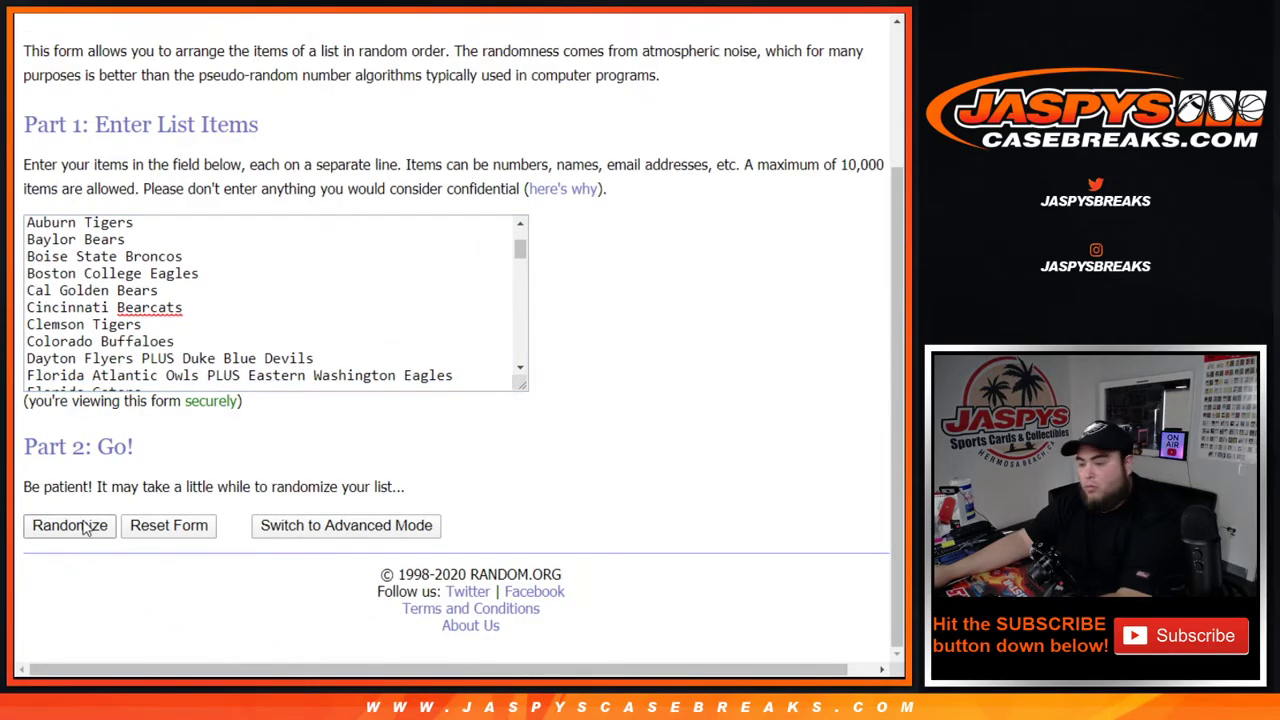
scroll(62, 537, down, 10)
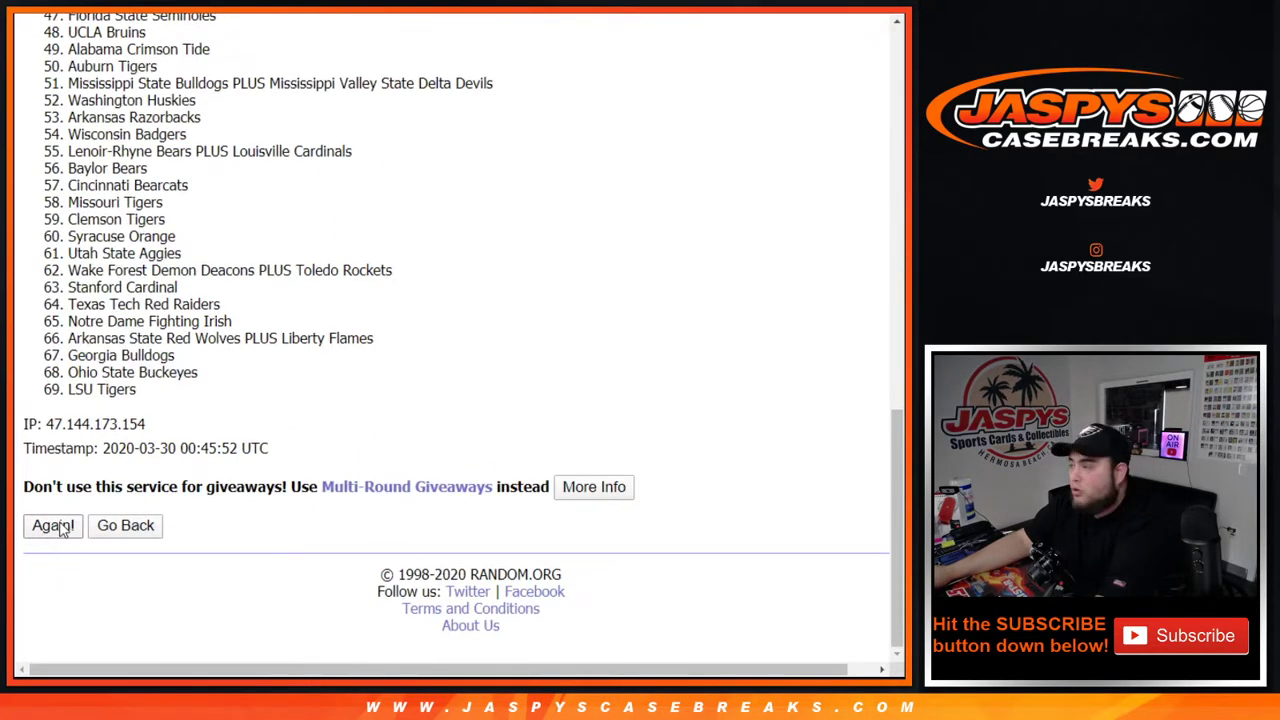
click(54, 526)
click(54, 526)
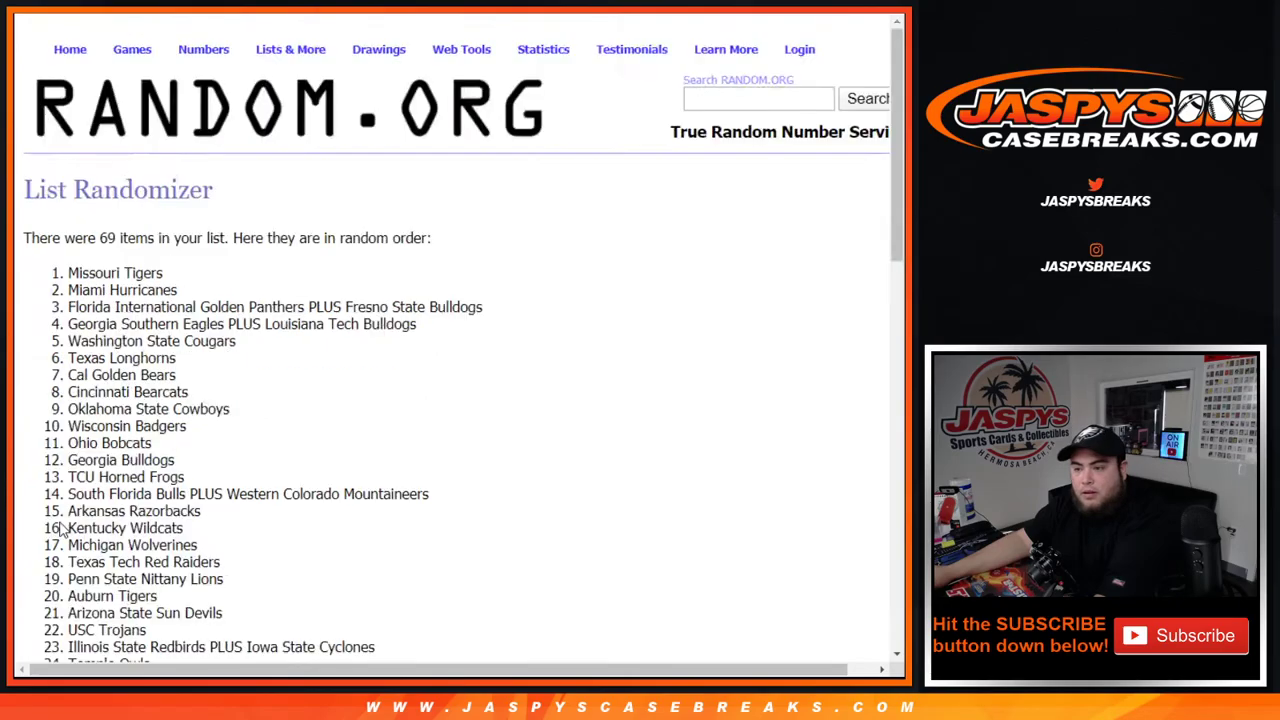
scroll(58, 528, down, 10)
click(54, 526)
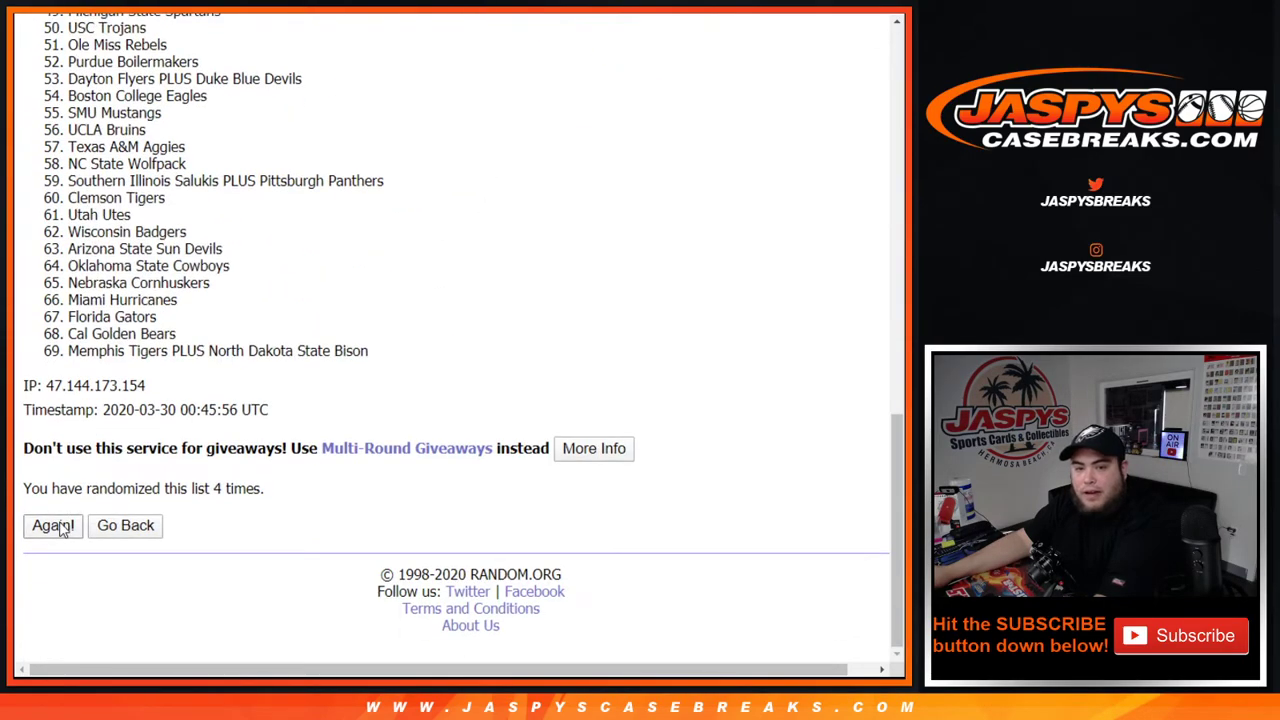
click(54, 526)
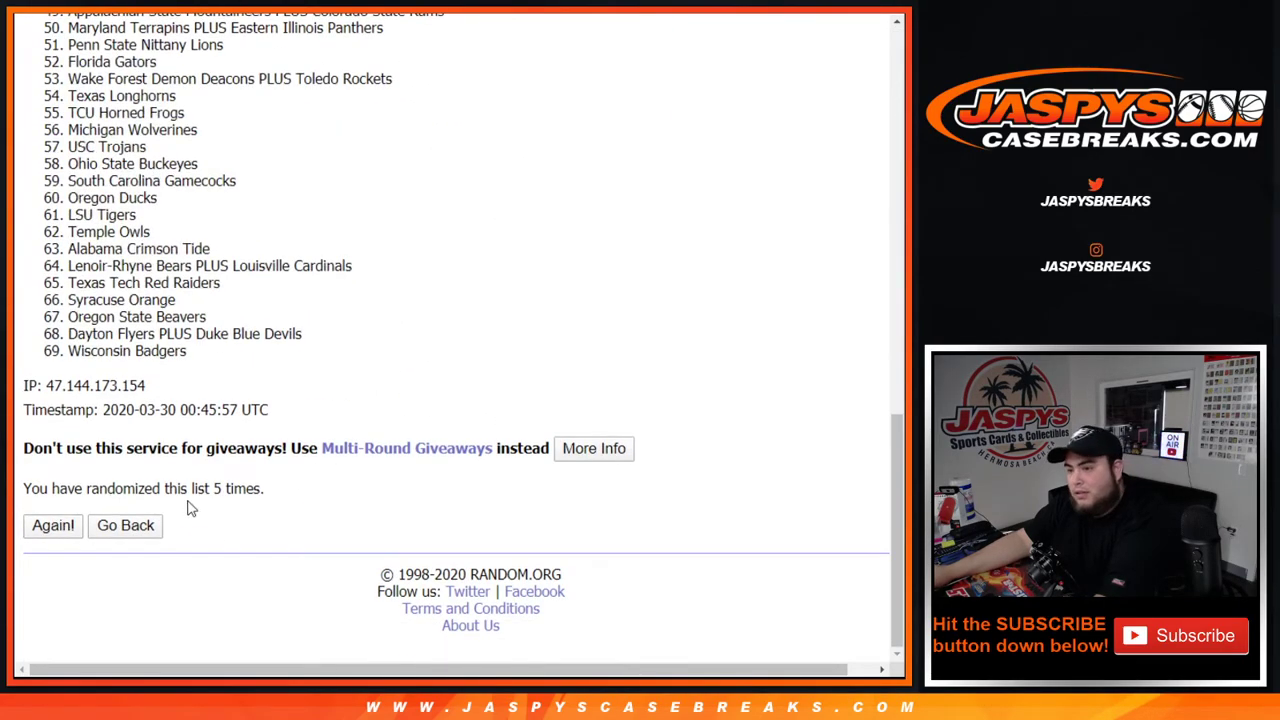
key(Return)
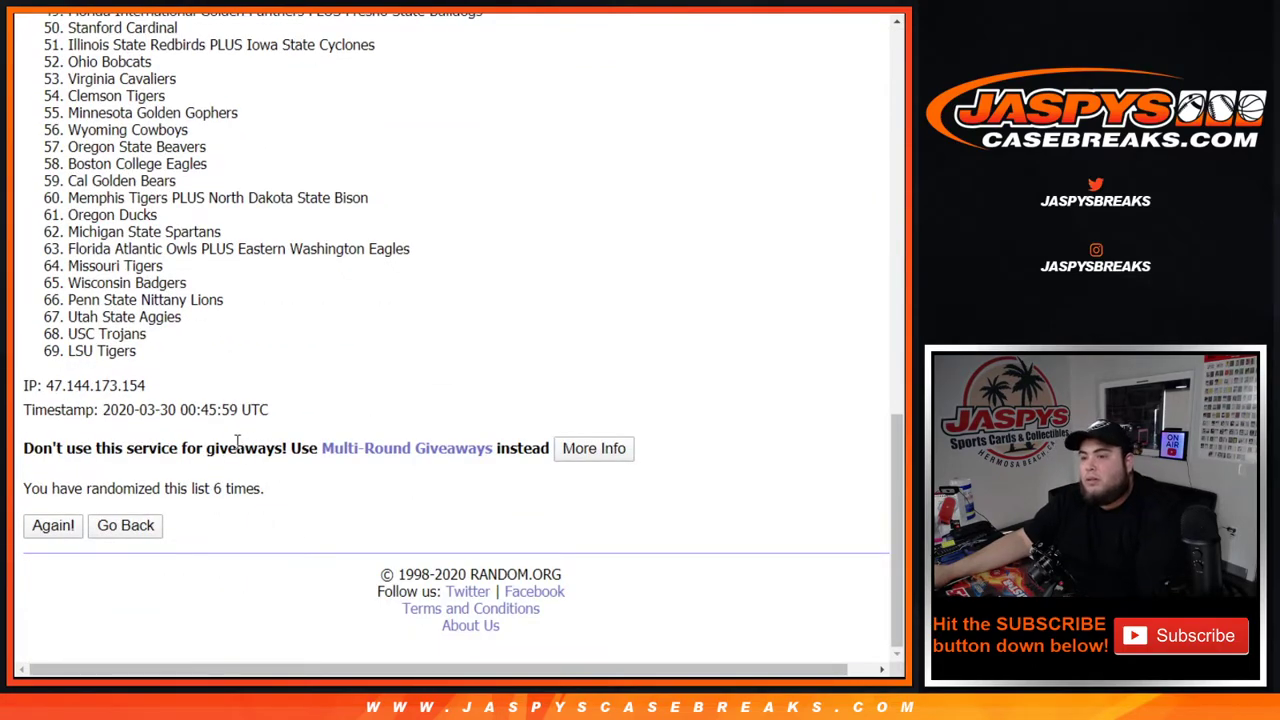
drag(212, 488, 318, 480)
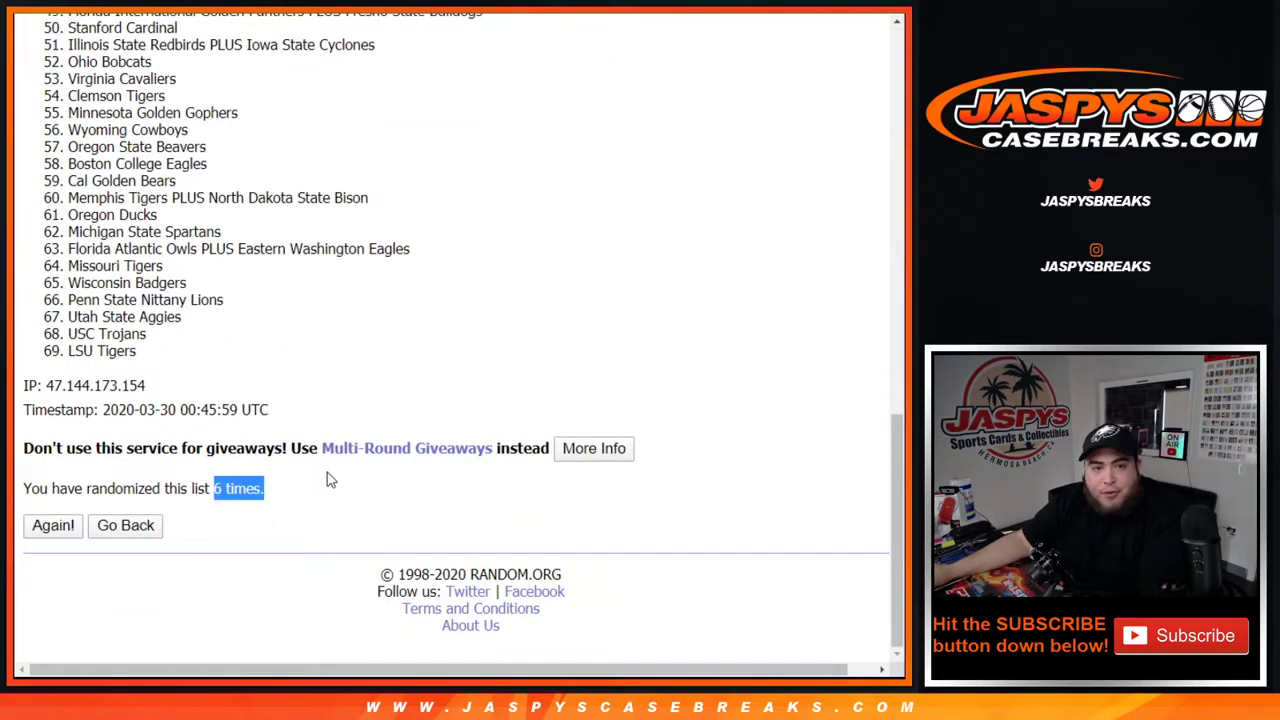
- Copy all the randomized college teams into column B of the spreadsheet, starting at B1 beside the names
scroll(309, 508, up, 15)
drag(35, 268, 194, 326)
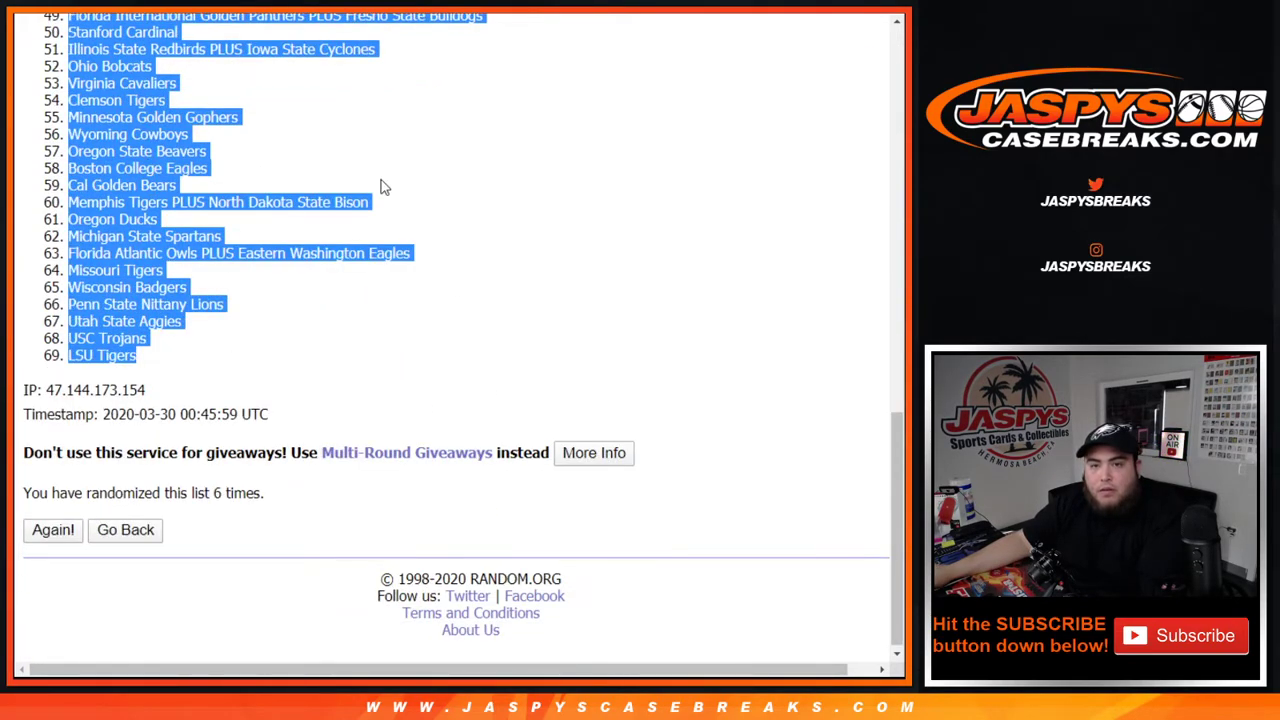
scroll(381, 187, up, 4)
key(alt+Tab)
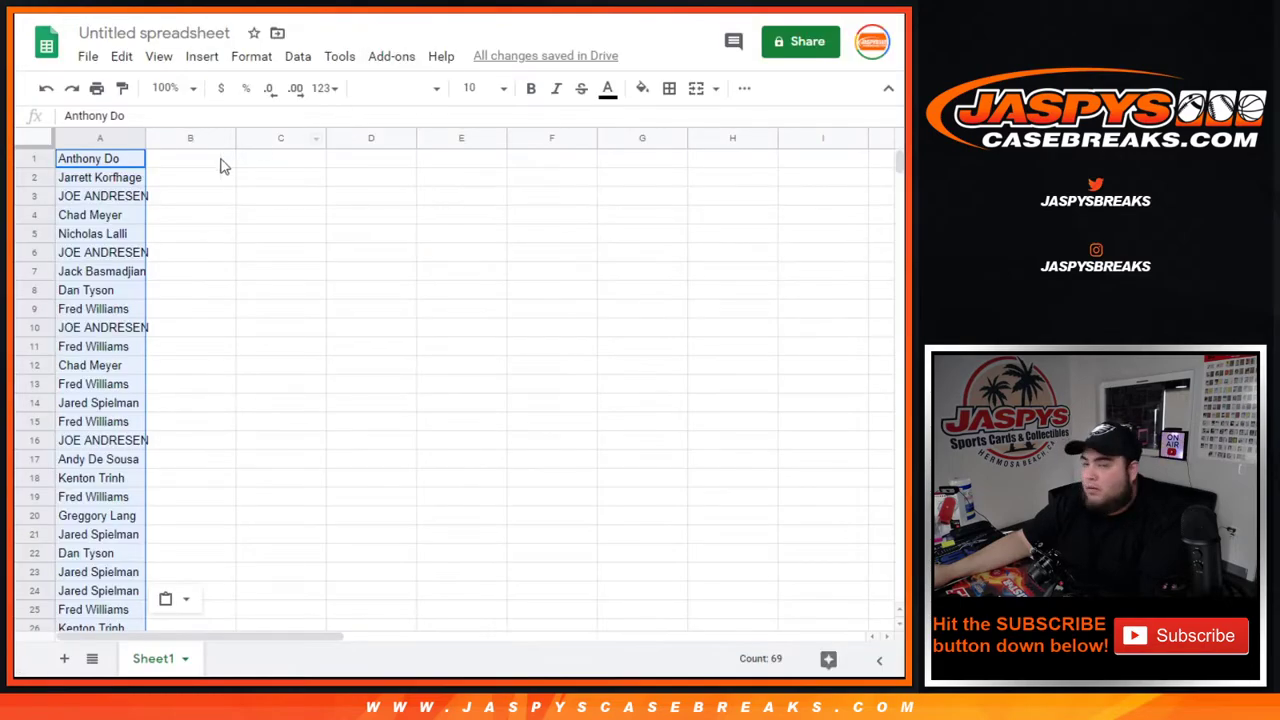
click(163, 160)
key(ctrl+v)
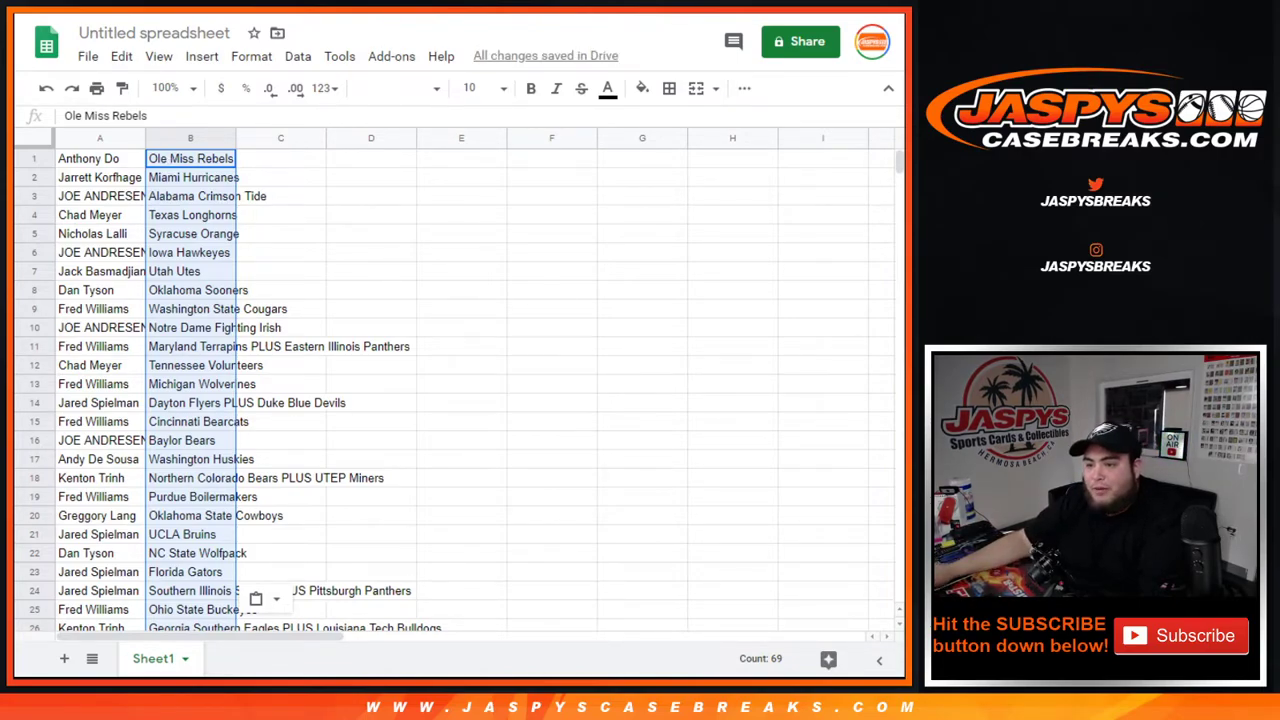
- Set the whole sheet's font size to 12 and fit the widths of columns A and B to their contents
click(40, 142)
click(471, 88)
click(475, 320)
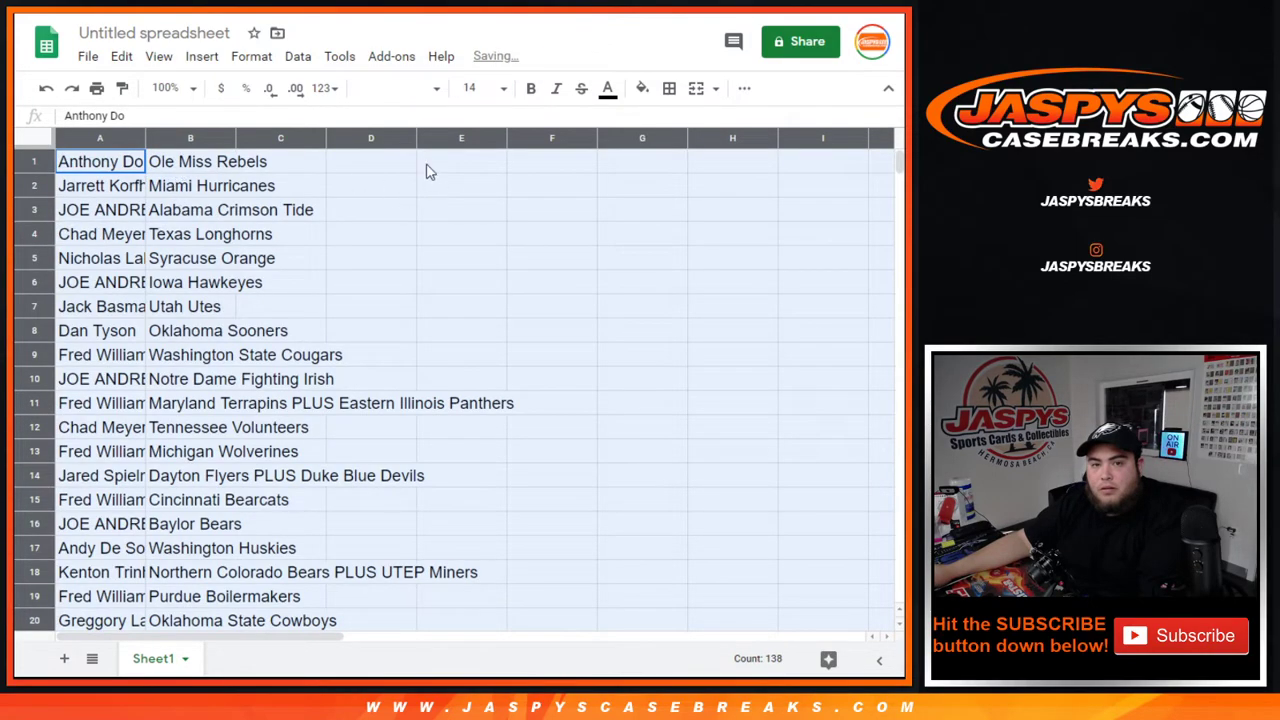
click(471, 88)
click(475, 291)
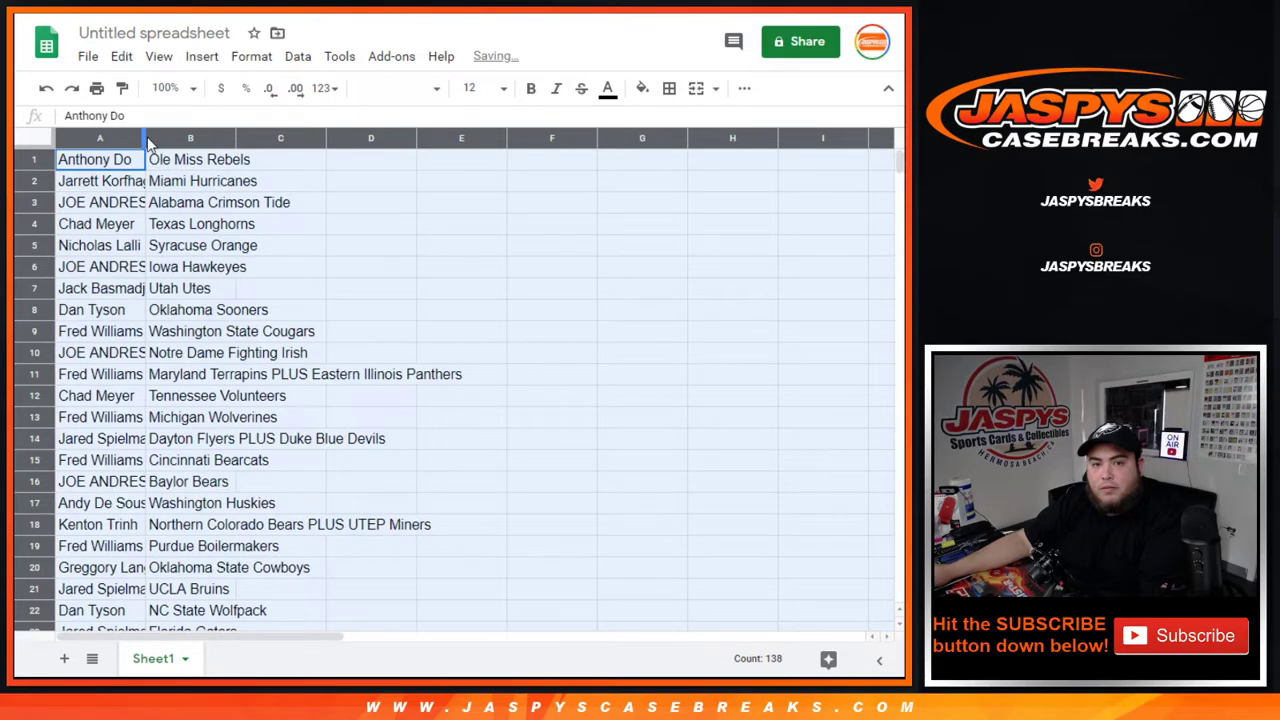
double_click(145, 137)
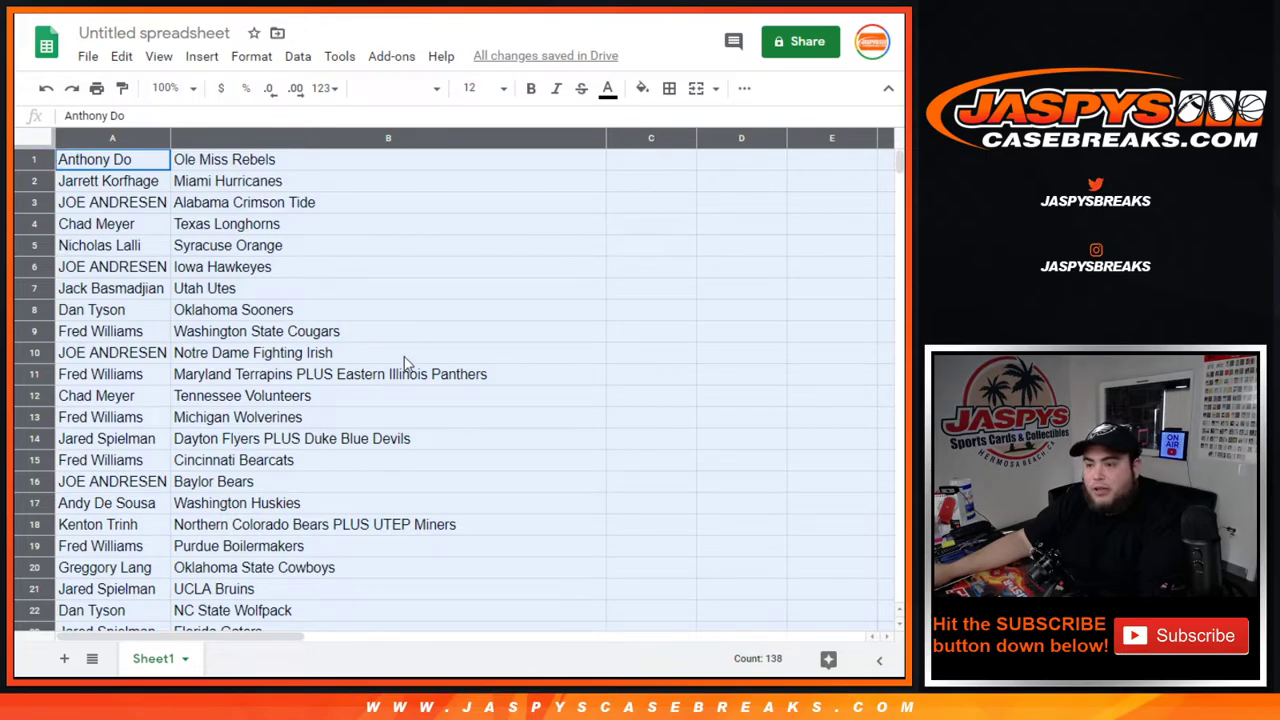
- Look through the paired names and teams, and sort the sheet by column A from A to Z
scroll(420, 393, down, 10)
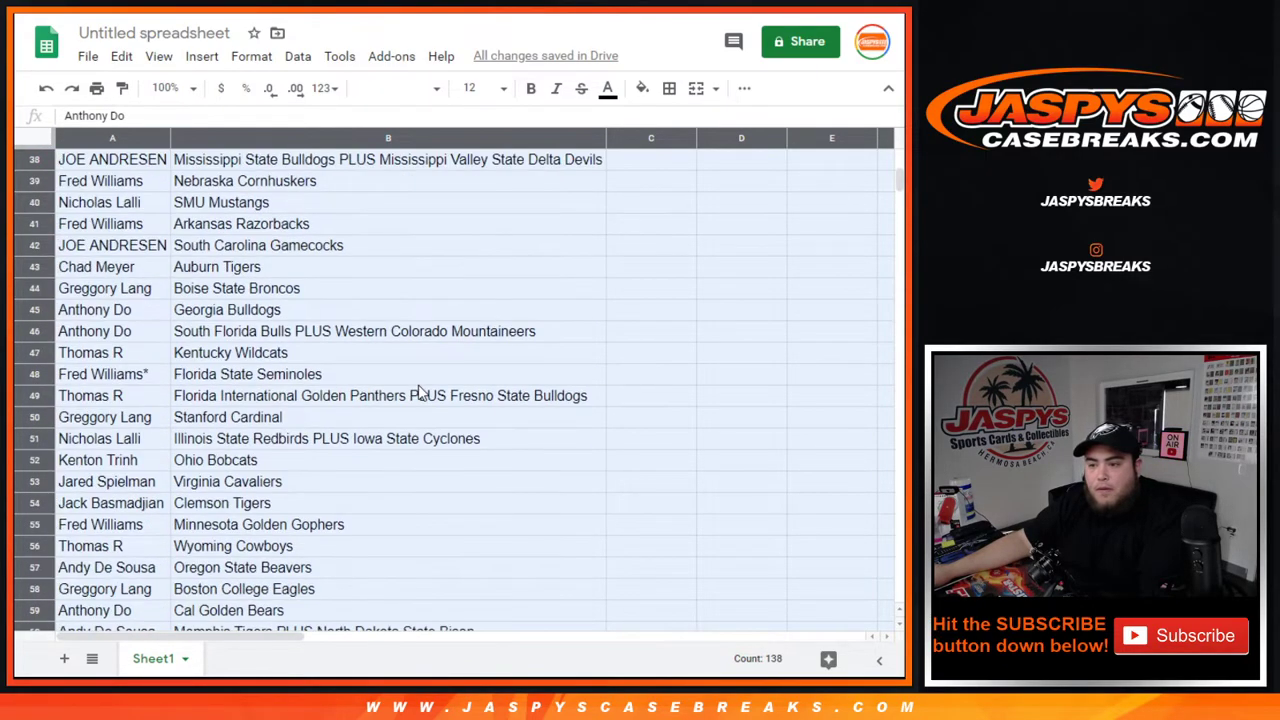
scroll(420, 393, down, 3)
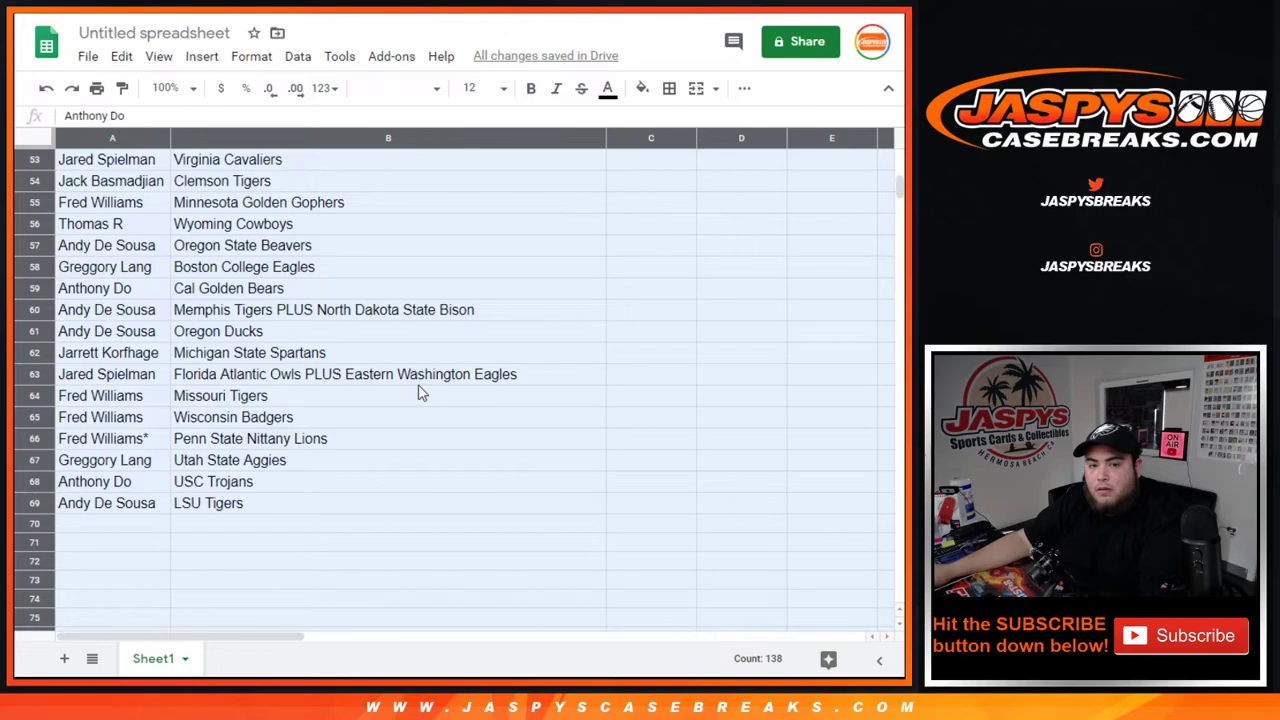
scroll(420, 393, up, 15)
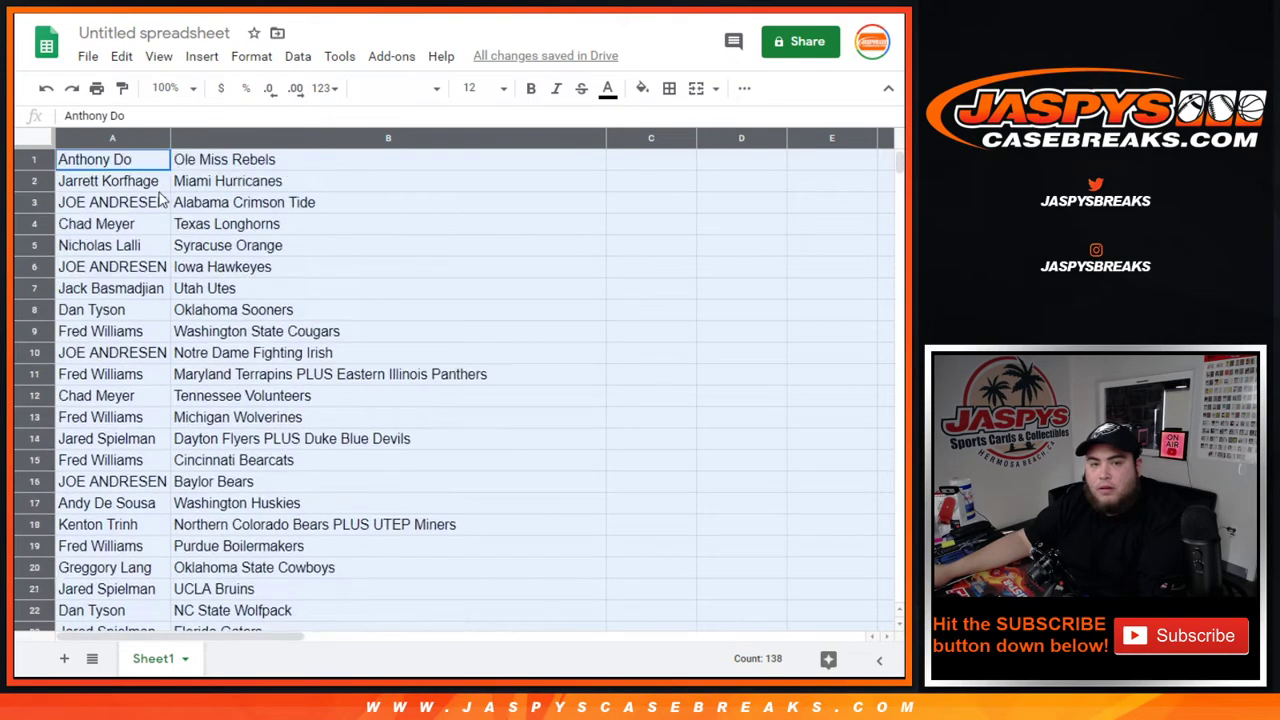
click(160, 140)
click(270, 443)
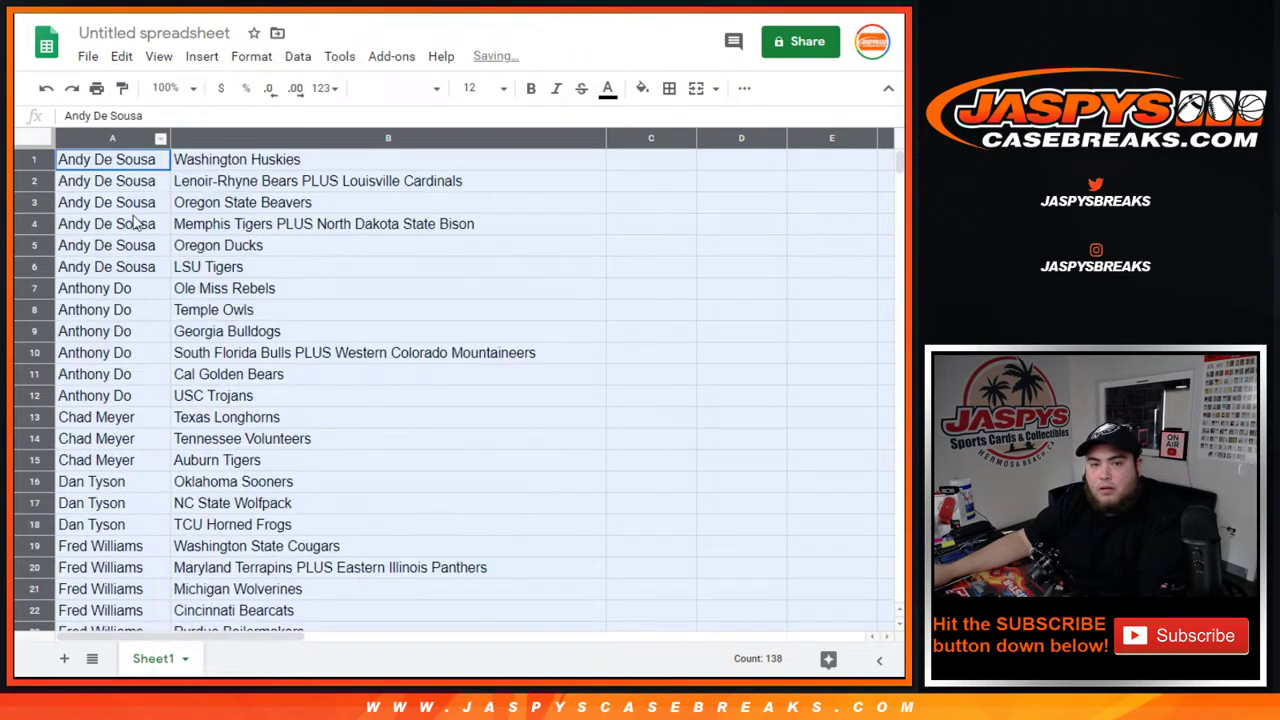
- Review each participant's assigned teams by highlighting their group of rows in turn, from row 1 down to row 69
drag(122, 170, 331, 269)
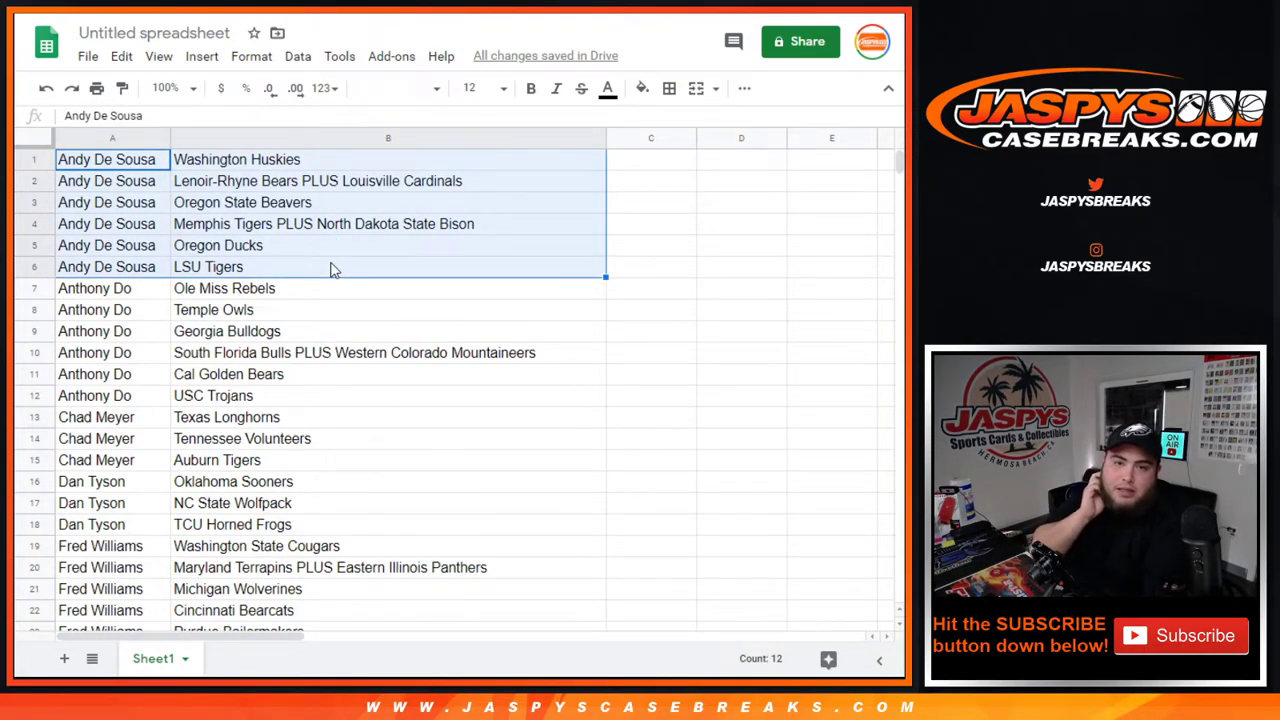
drag(130, 295, 348, 380)
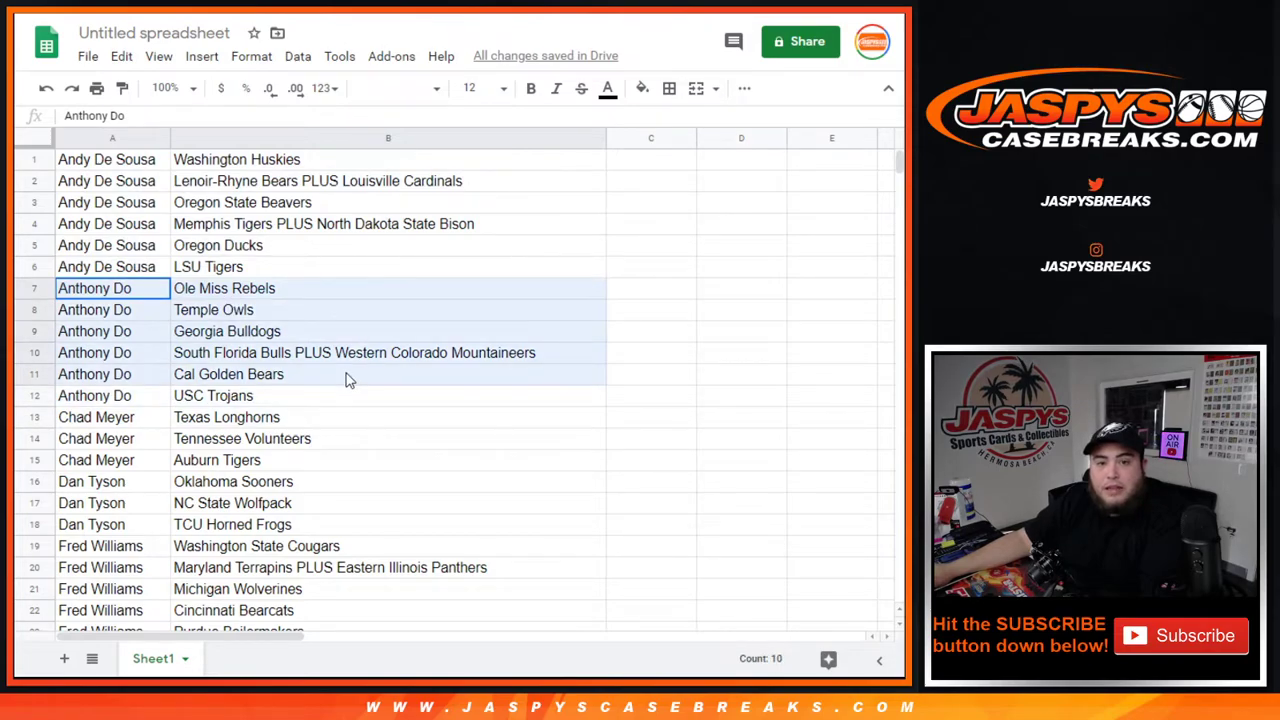
mouse_move(348, 380)
mouse_down()
mouse_move(349, 400)
mouse_move(365, 390)
mouse_up()
scroll(360, 380, down, 3)
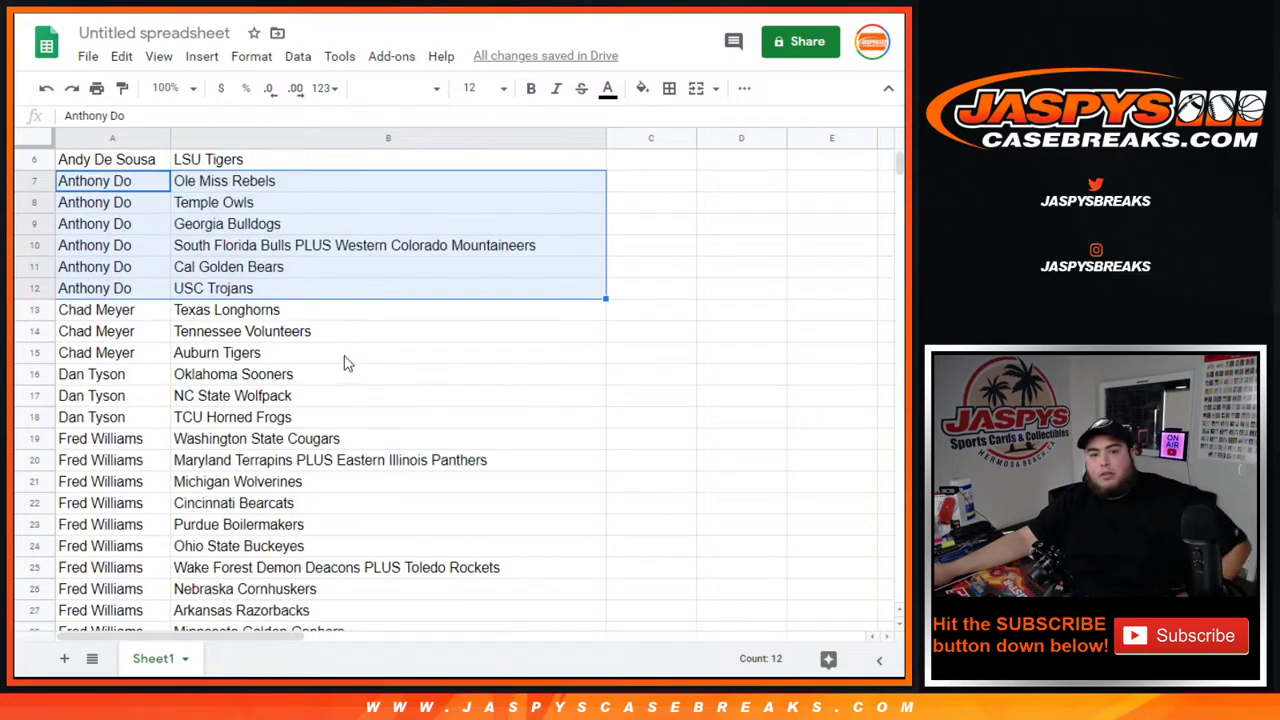
drag(98, 272, 286, 322)
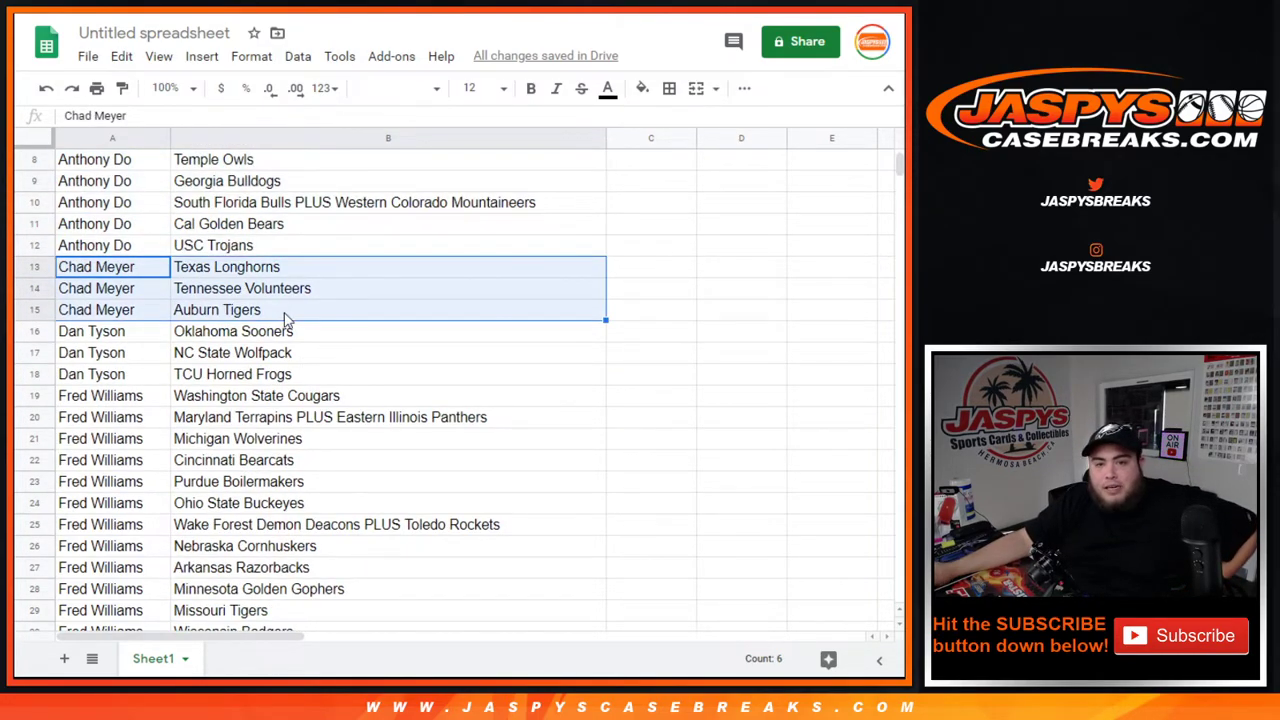
drag(143, 334, 319, 377)
scroll(398, 292, down, 3)
drag(122, 245, 340, 546)
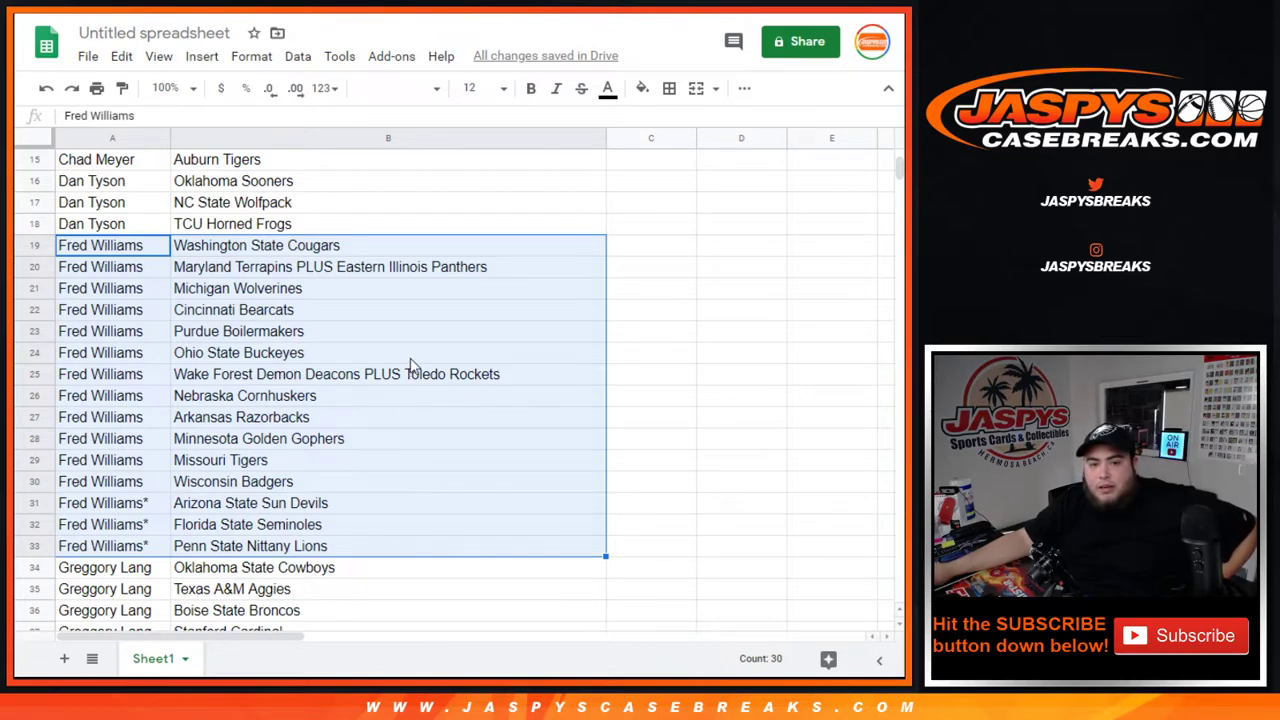
scroll(410, 362, down, 4)
drag(116, 318, 329, 423)
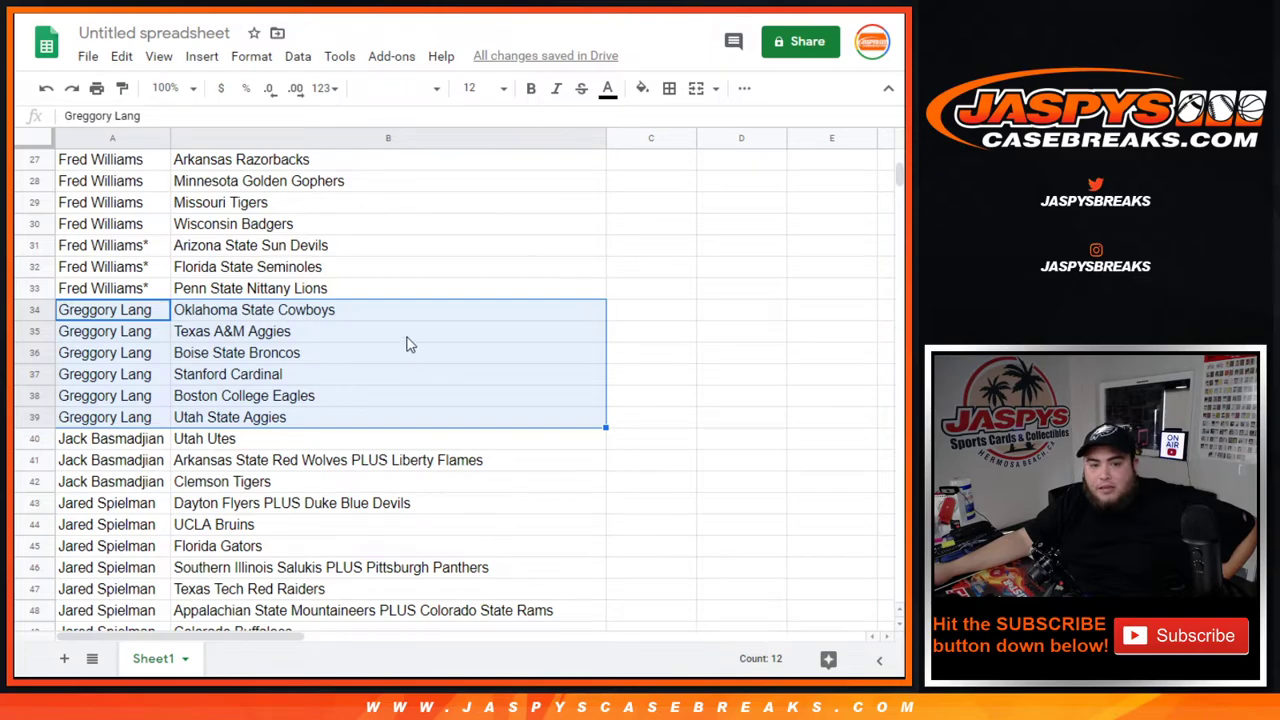
scroll(414, 348, down, 2)
drag(138, 336, 328, 386)
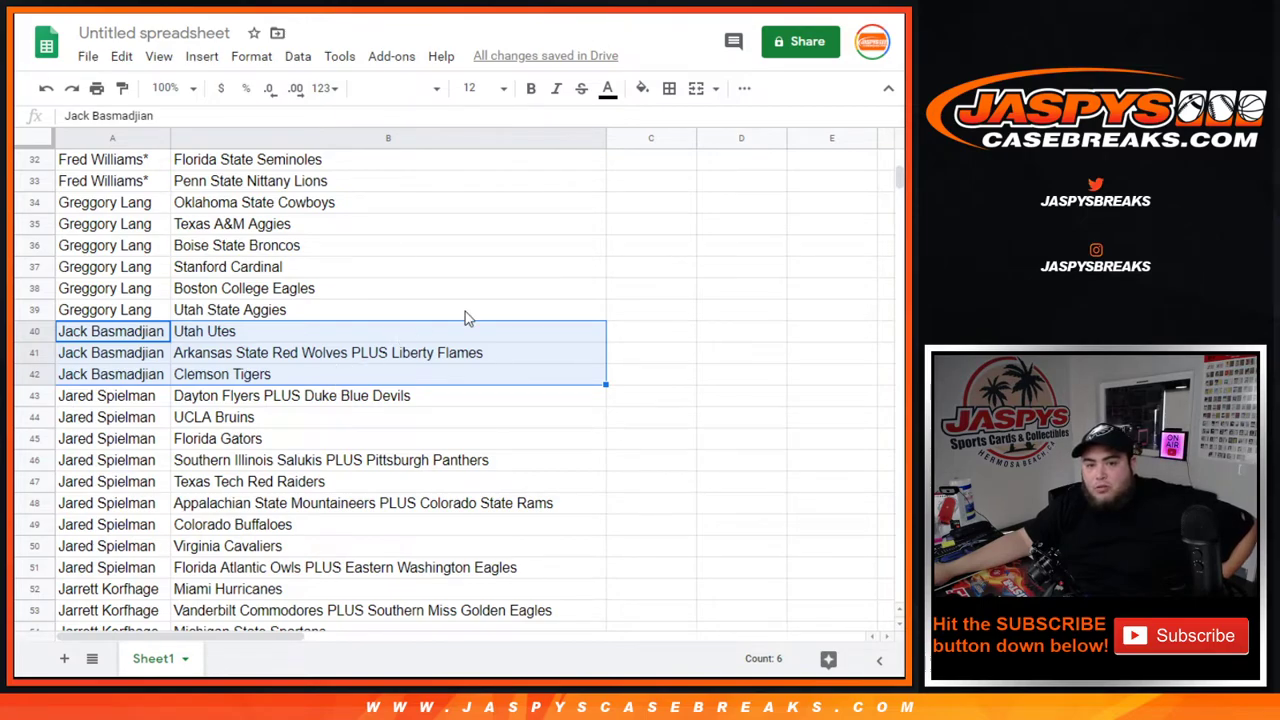
scroll(258, 335, down, 2)
drag(108, 289, 337, 528)
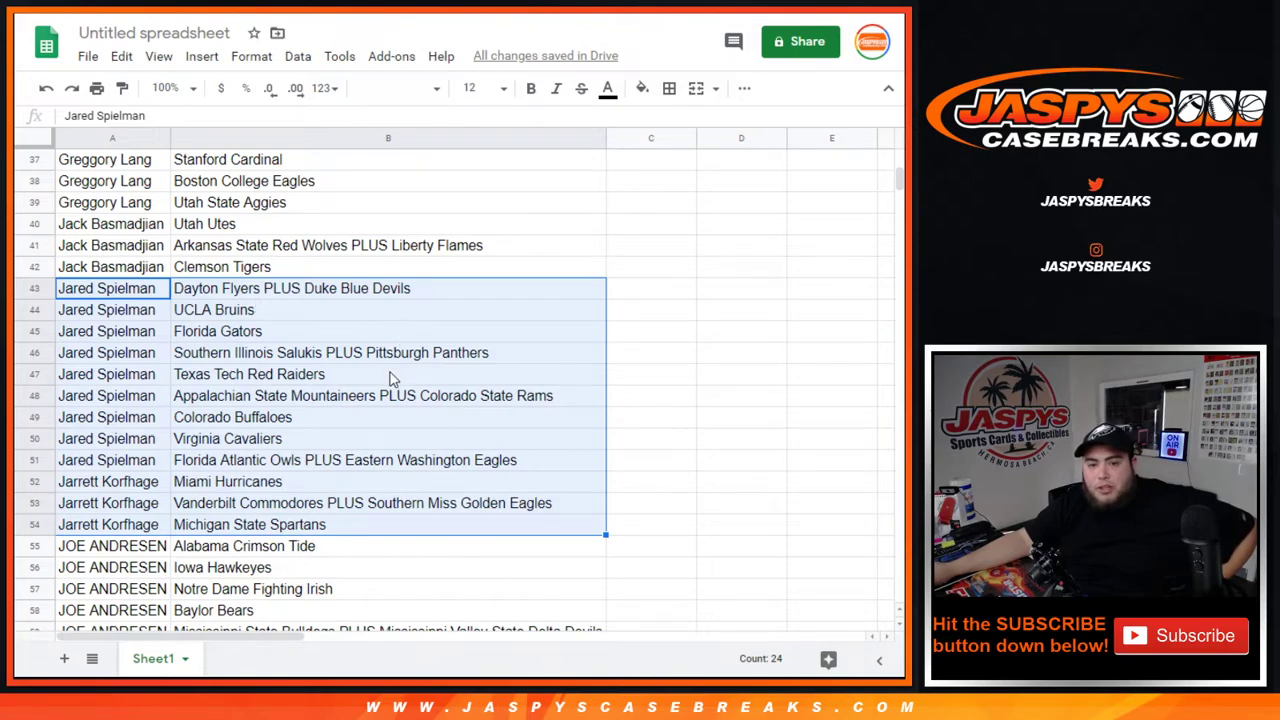
scroll(436, 360, down, 3)
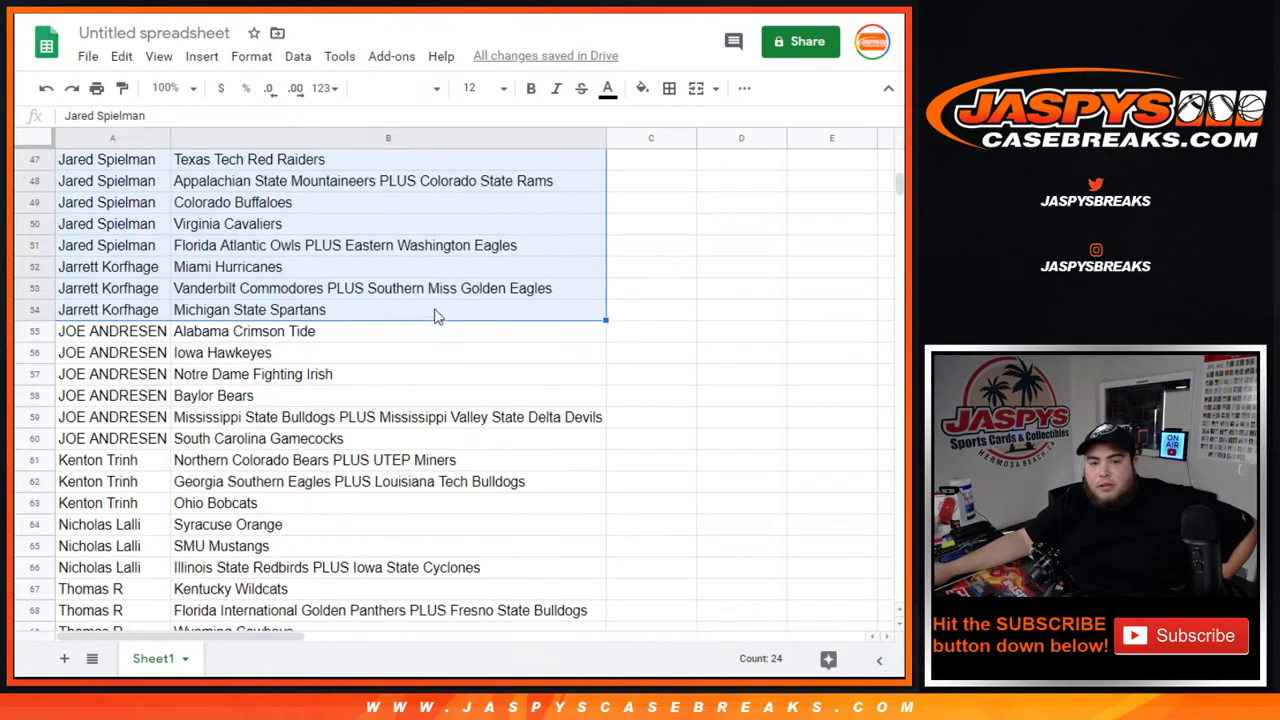
drag(114, 338, 337, 447)
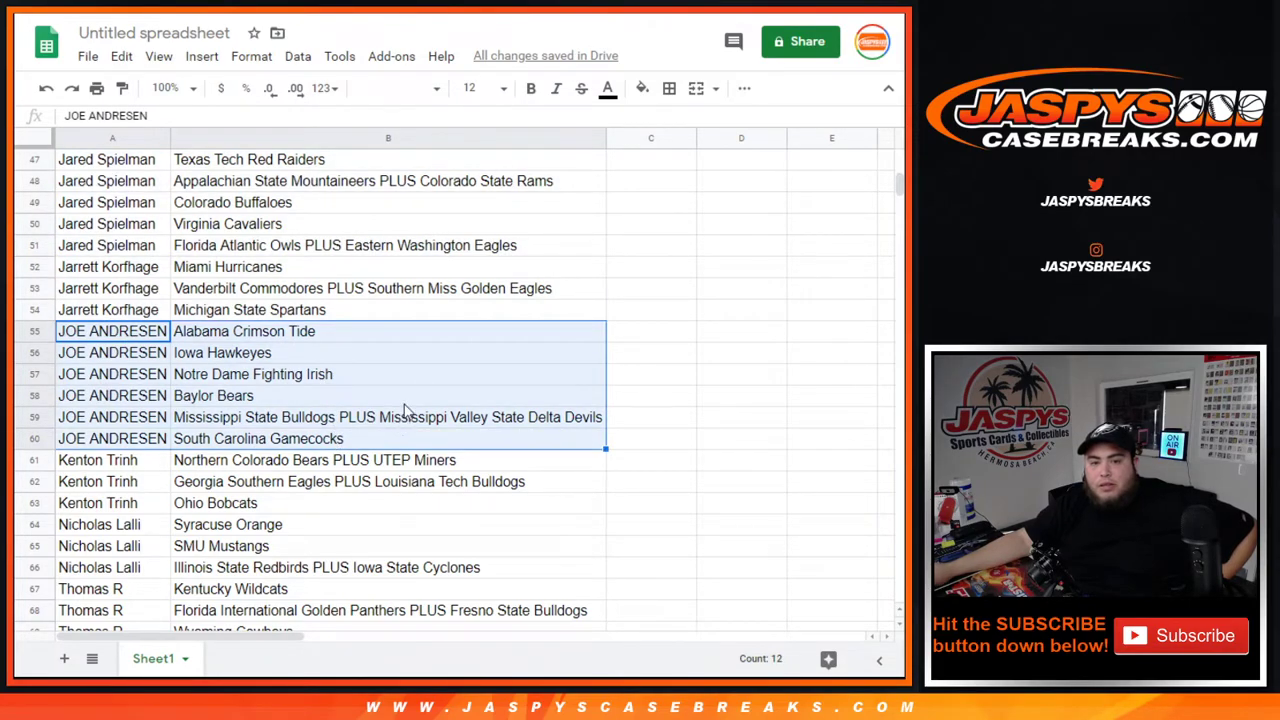
scroll(436, 352, down, 2)
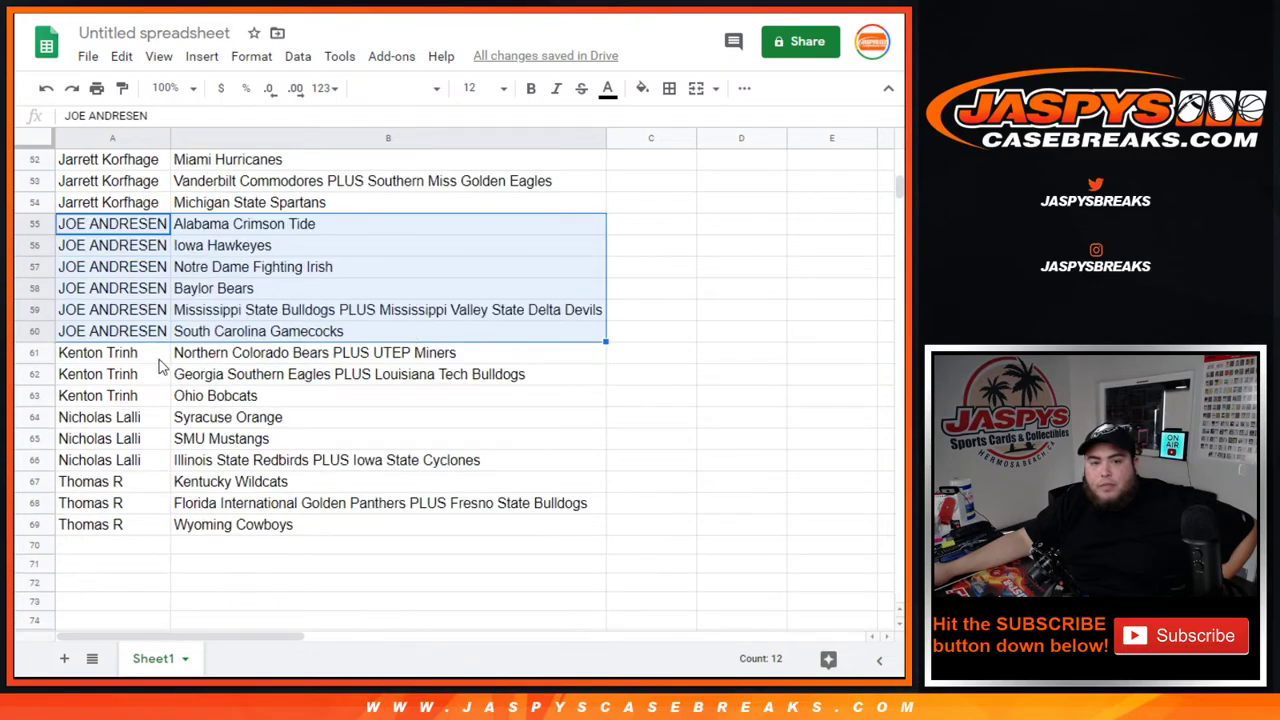
drag(128, 361, 280, 400)
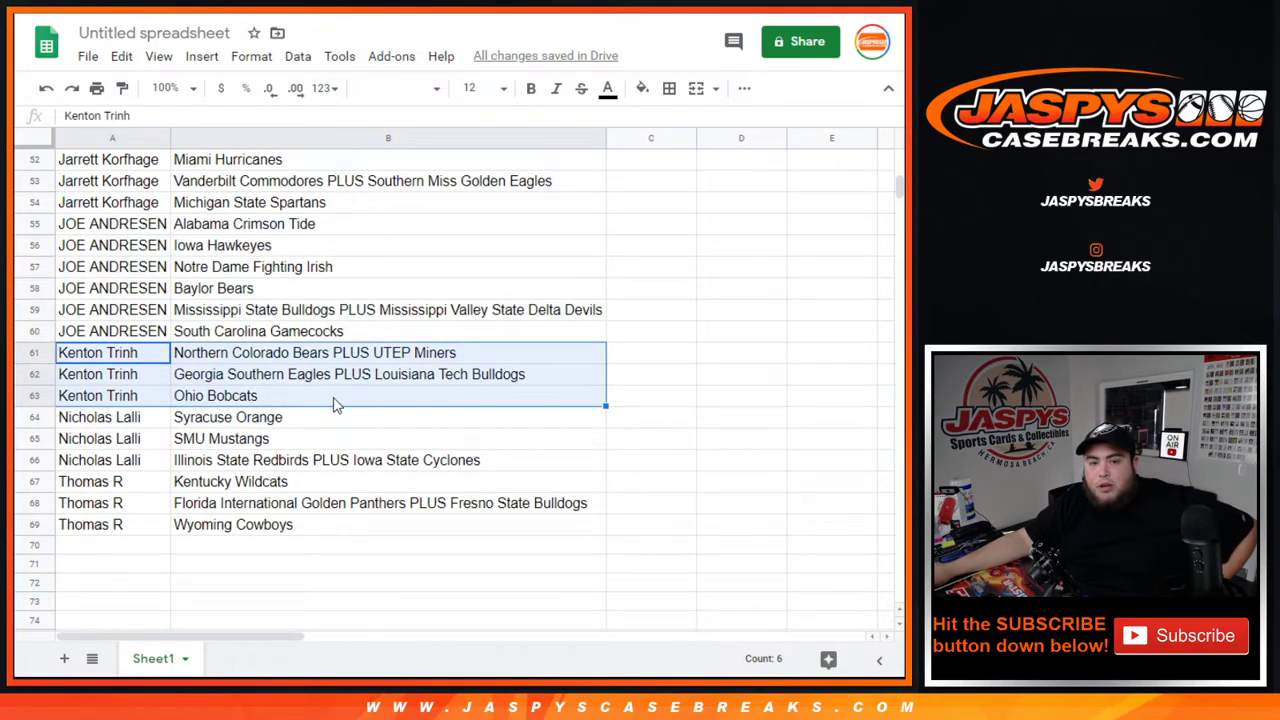
drag(140, 422, 343, 470)
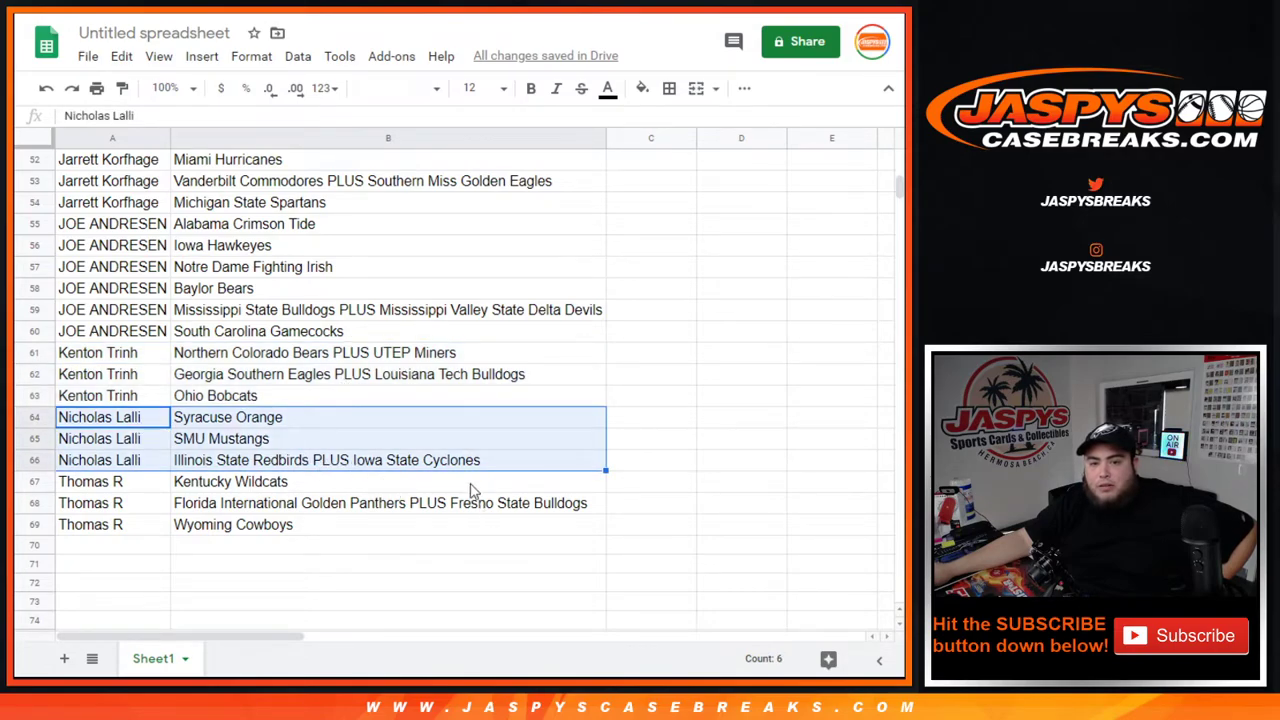
drag(119, 484, 379, 523)
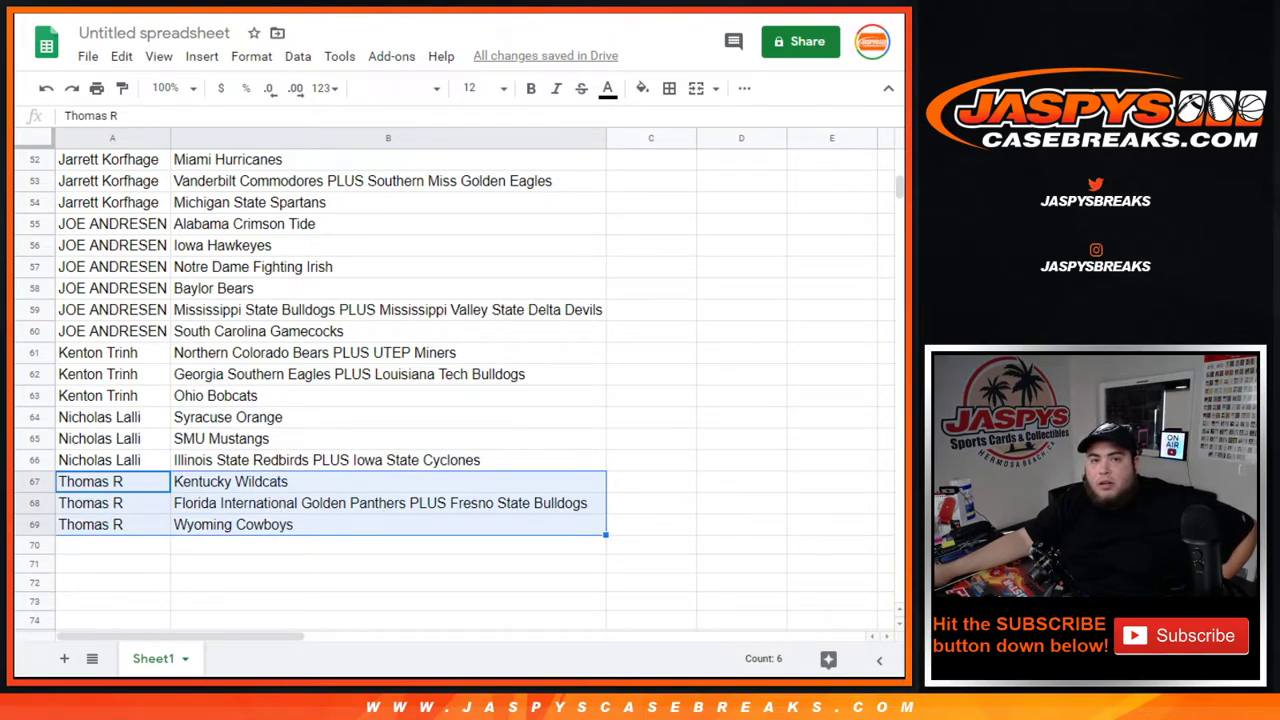
- Switch to the product page and copy the full title of the Panini Prizm Draft Picks College Football 1-Pack #3 break
key(ctrl+Tab)
drag(456, 110, 644, 297)
key(ctrl+c)
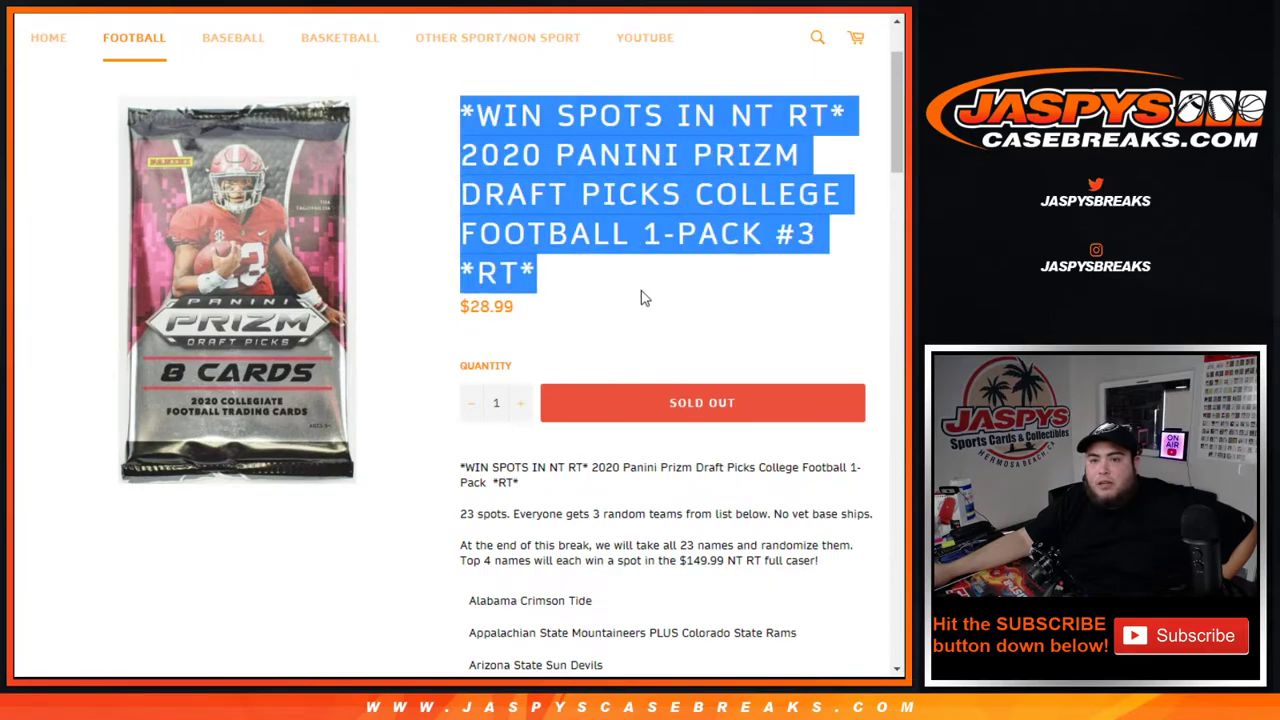
- Rename the spreadsheet in Google Sheets as "SUN. 3/29 - " followed by the copied product title
key(ctrl+shift+Tab)
click(150, 33)
text(SU)
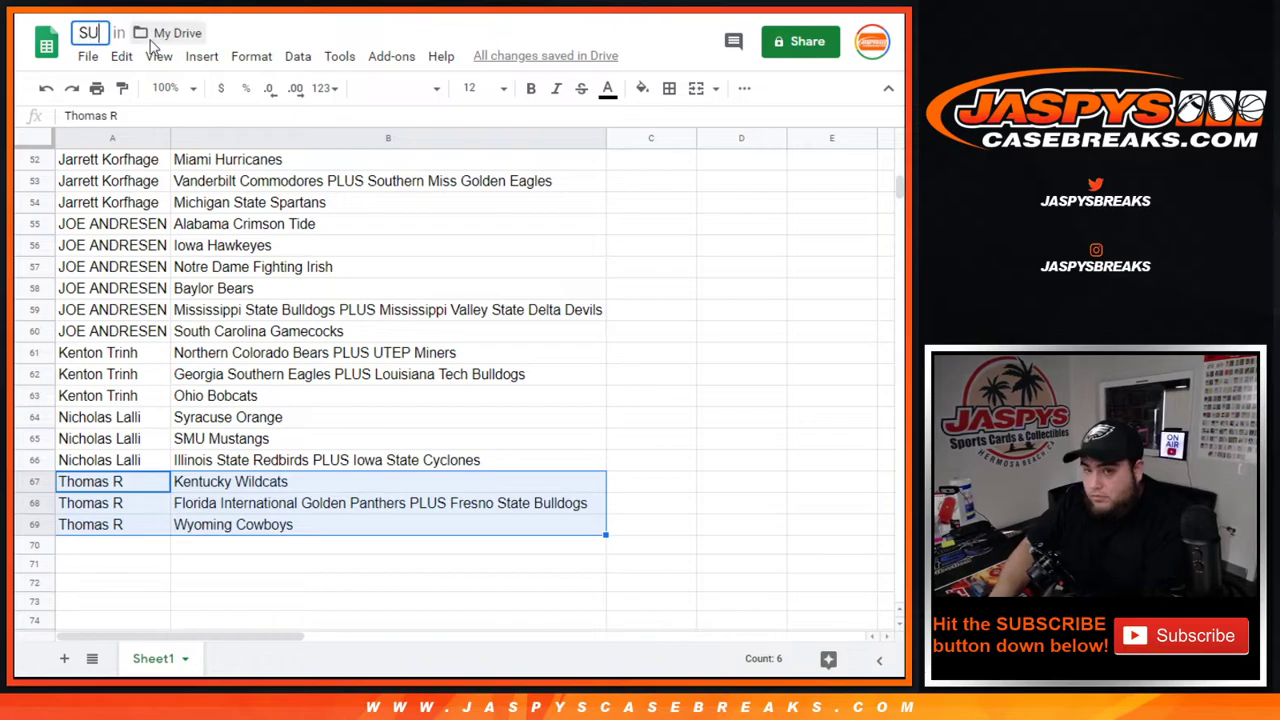
text(N. 3/)
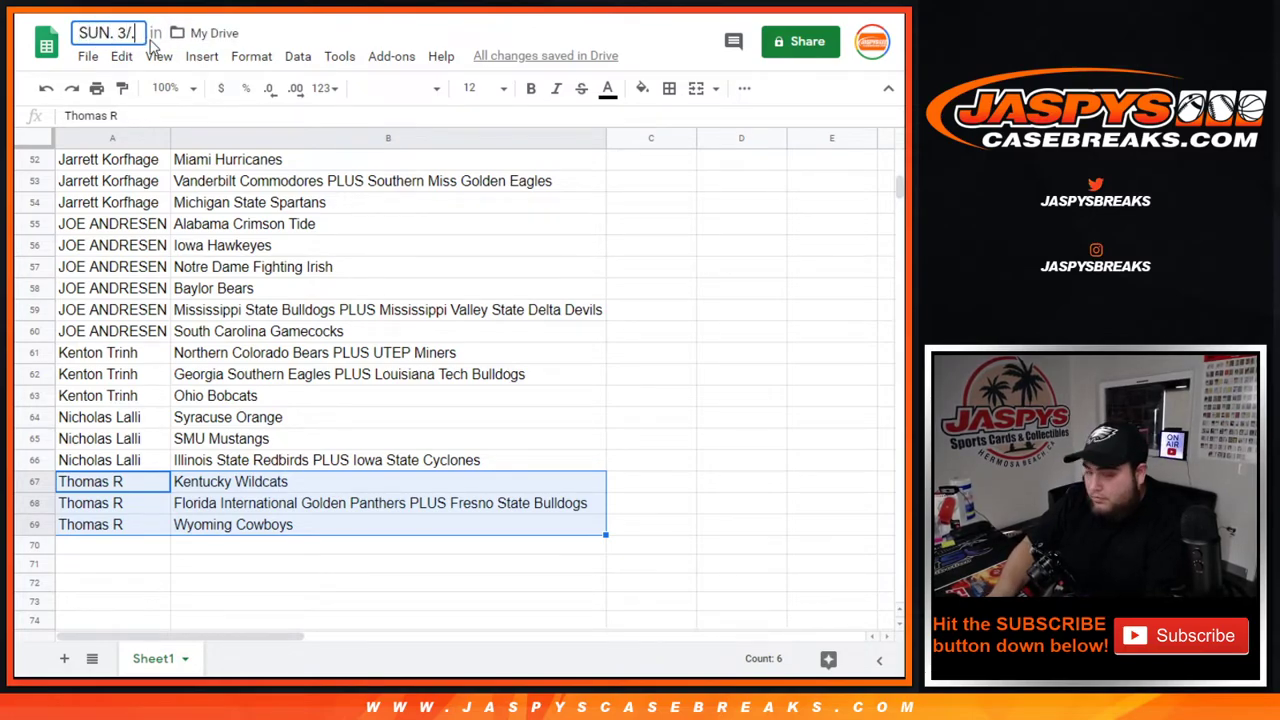
text(29 -)
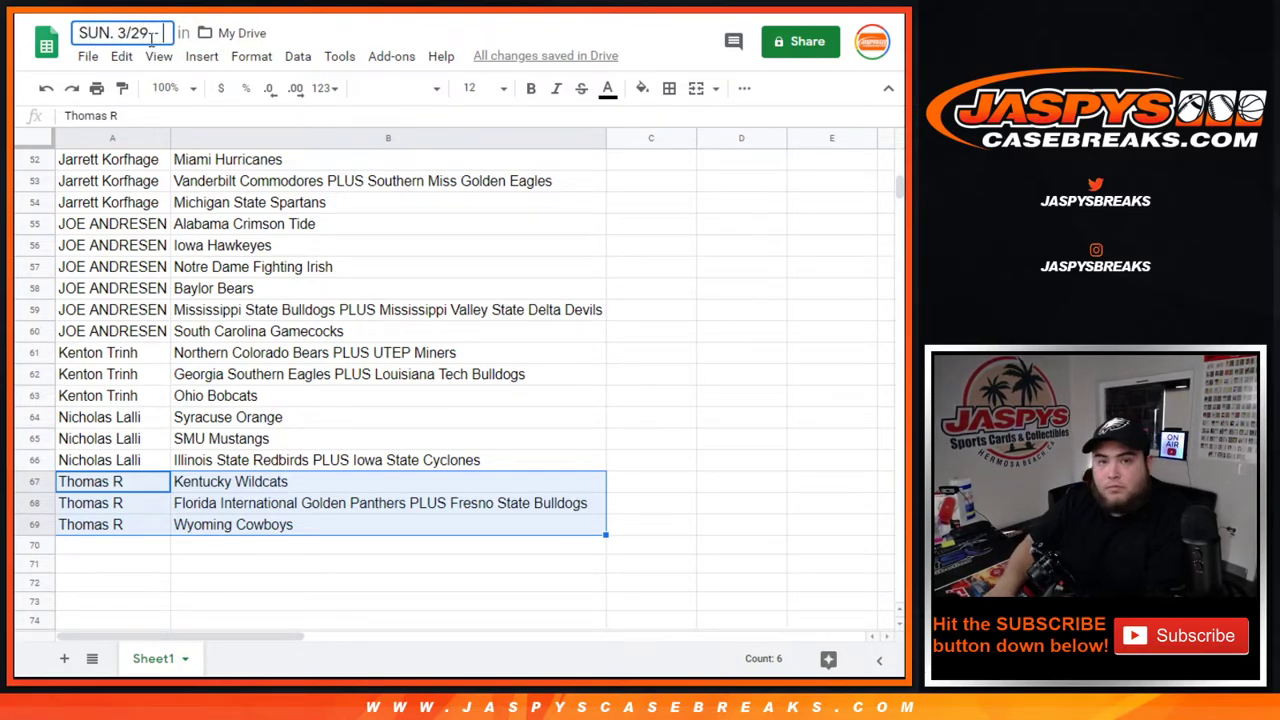
key(ctrl+v)
key(Return)
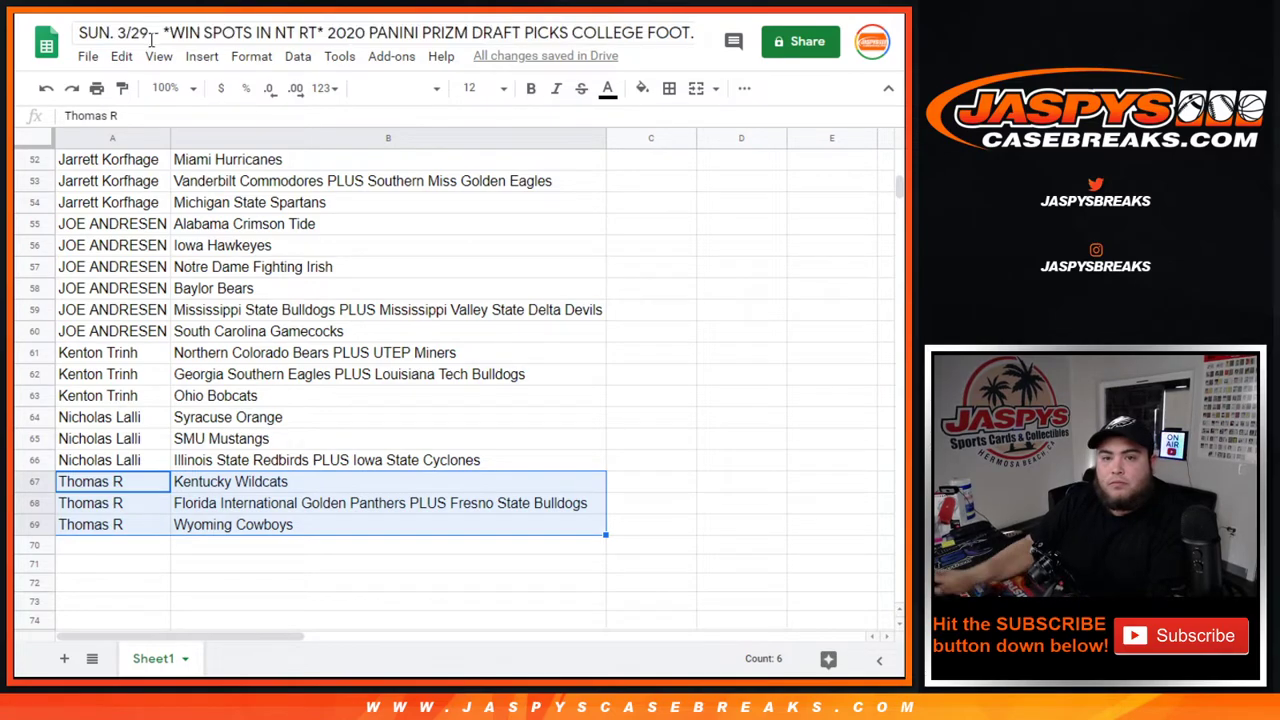
- Turn on link sharing so that anyone with the link can view the spreadsheet, and copy the link
click(800, 41)
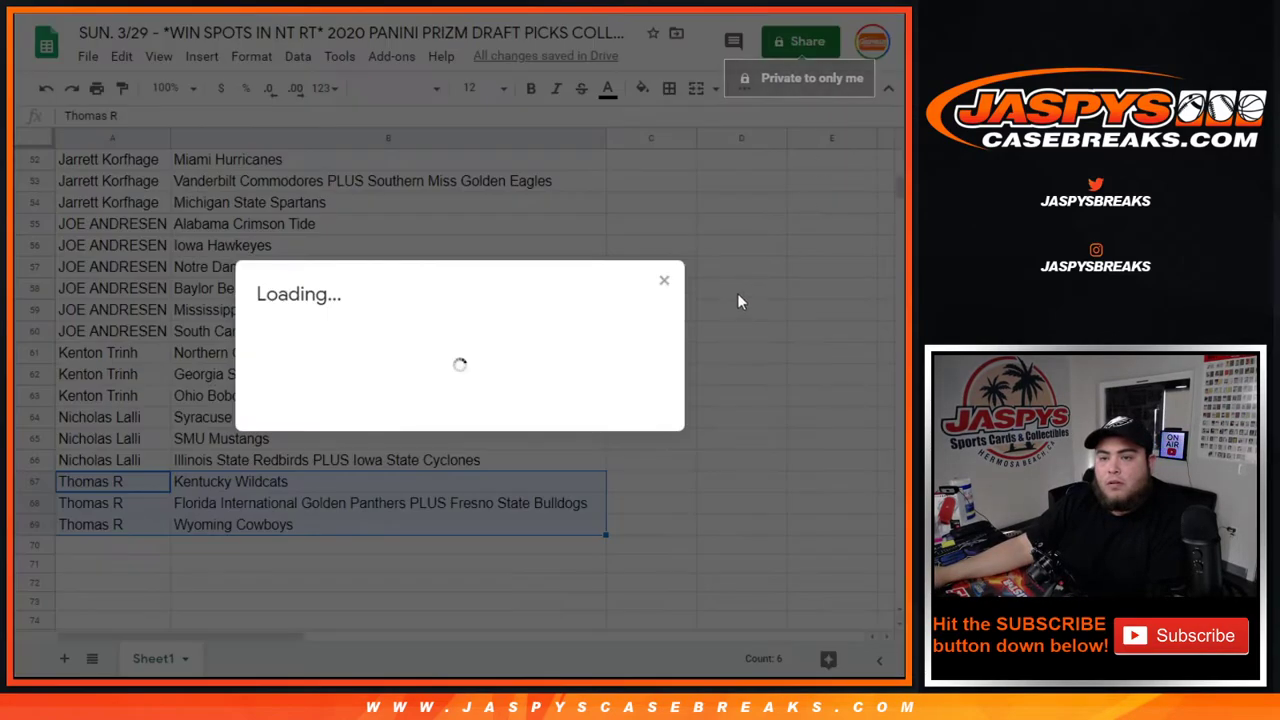
click(658, 343)
click(628, 420)
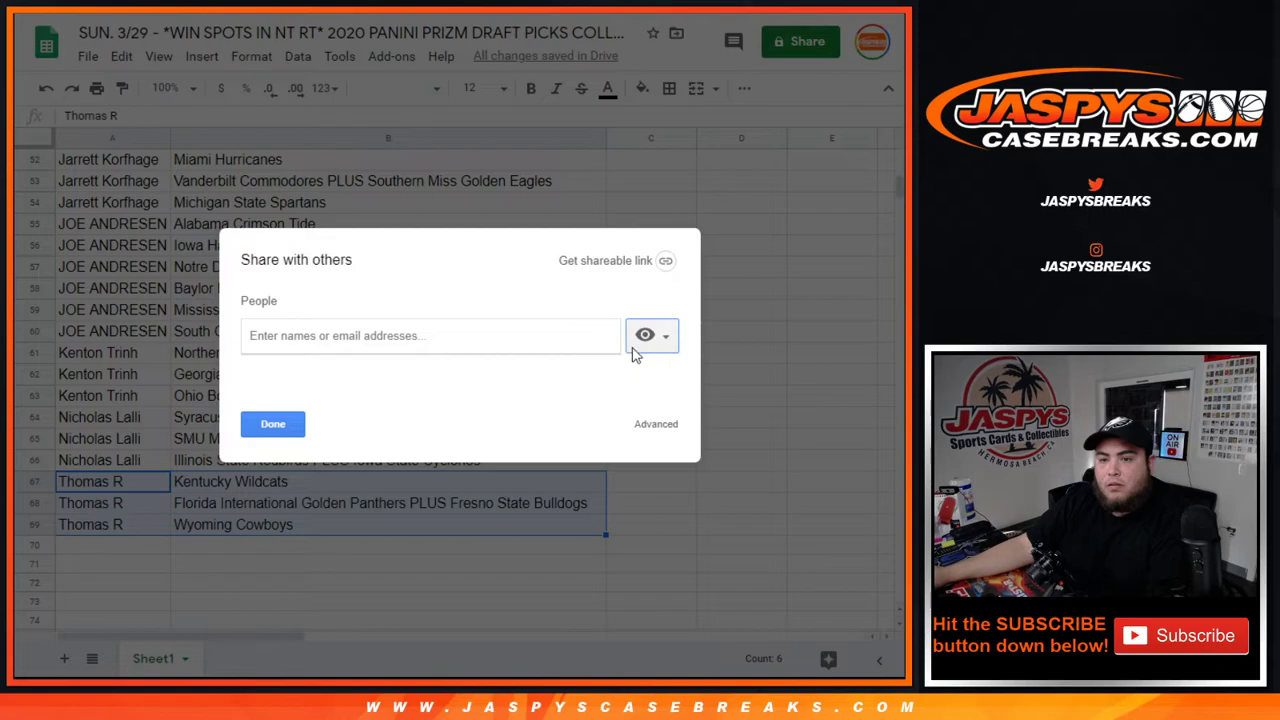
click(630, 260)
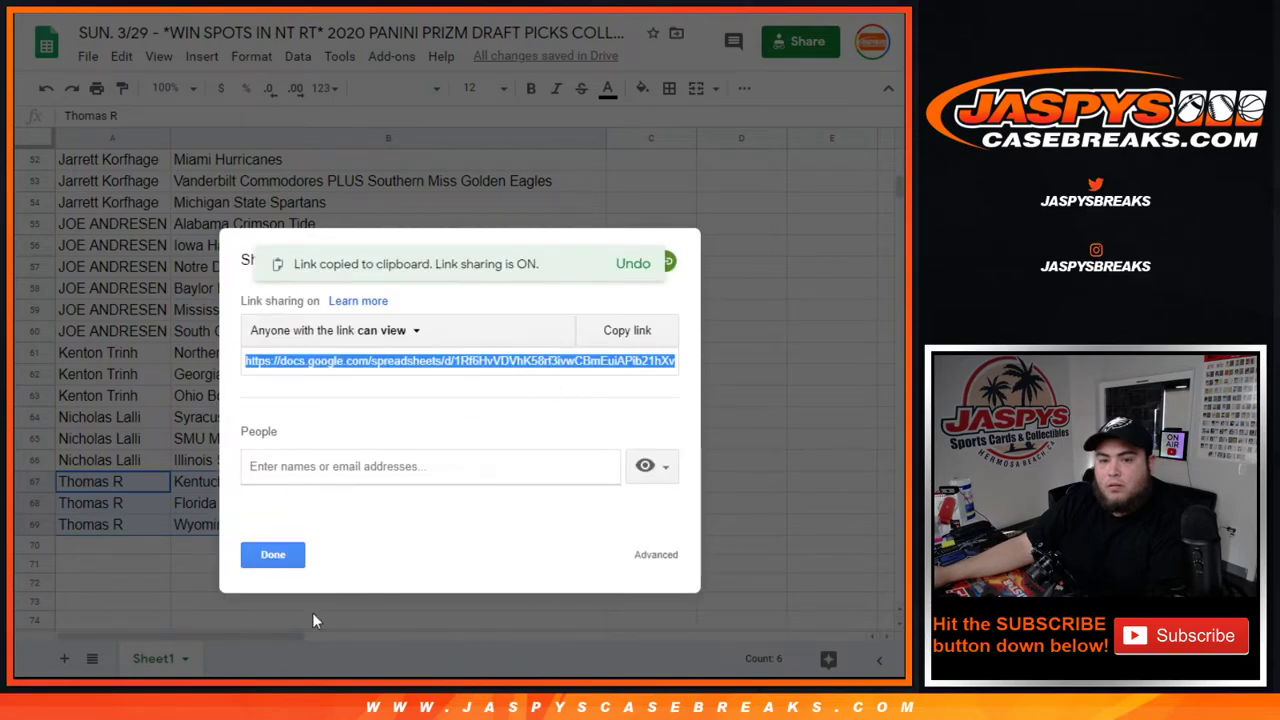
click(270, 556)
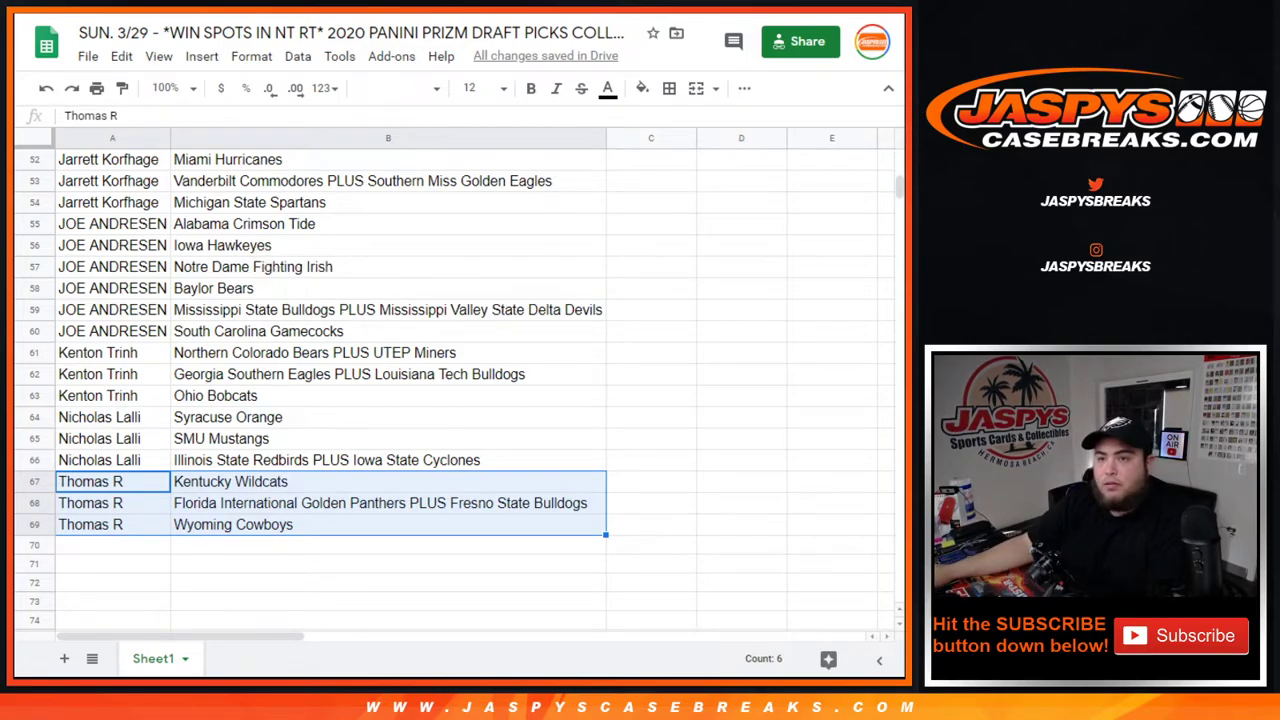
- Set the permission for invited people to Can view in the spreadsheet's sharing settings
click(806, 45)
click(663, 401)
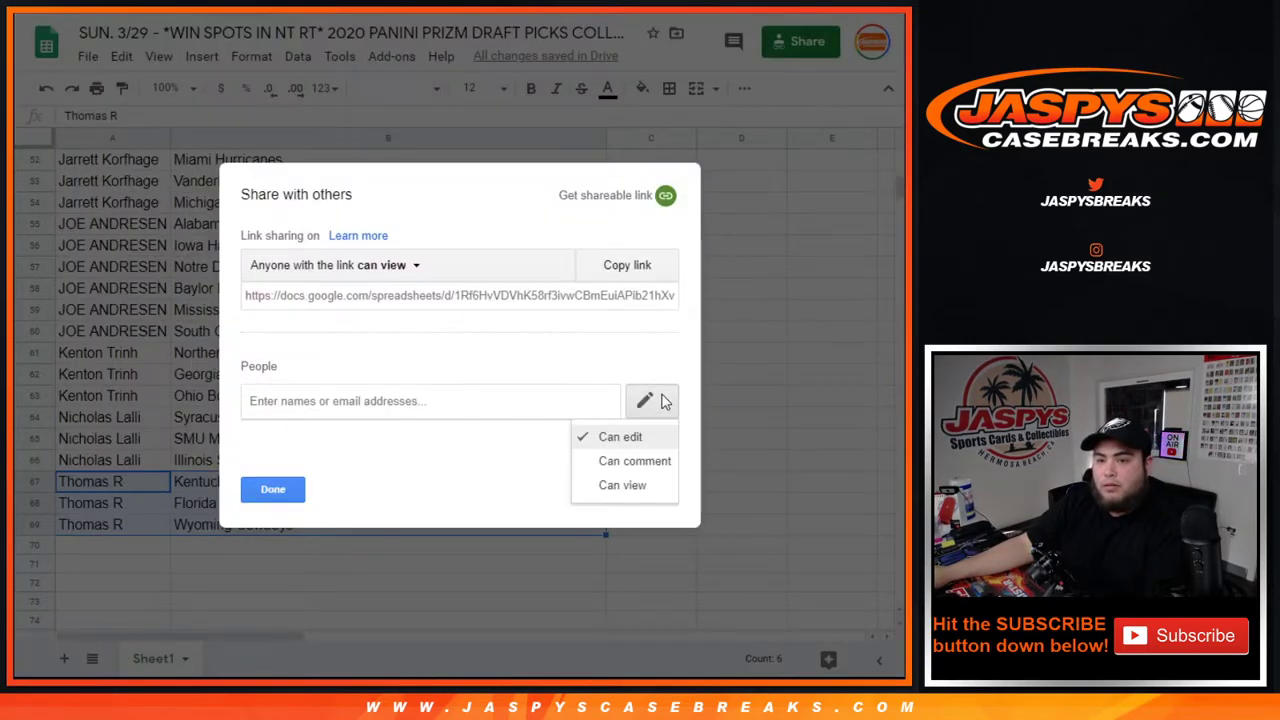
click(624, 485)
click(290, 488)
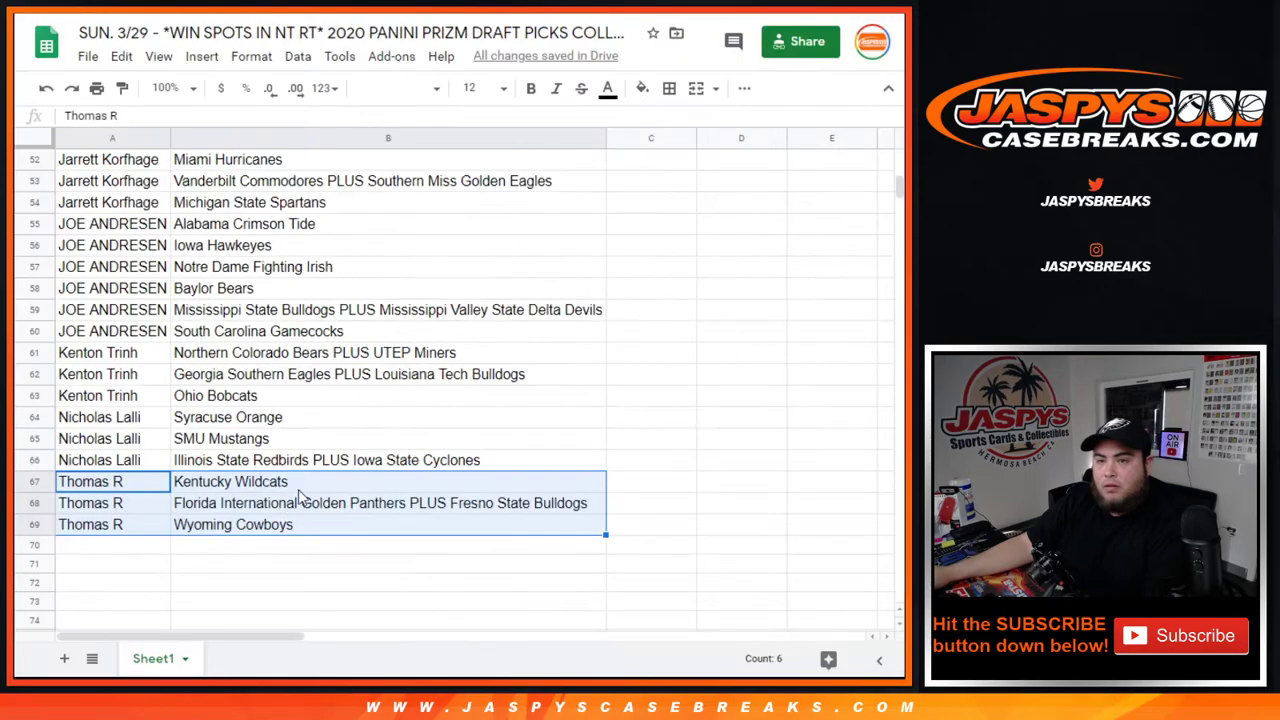
- Sort the sheet by the team names in column B from A to Z
scroll(434, 465, up, 10)
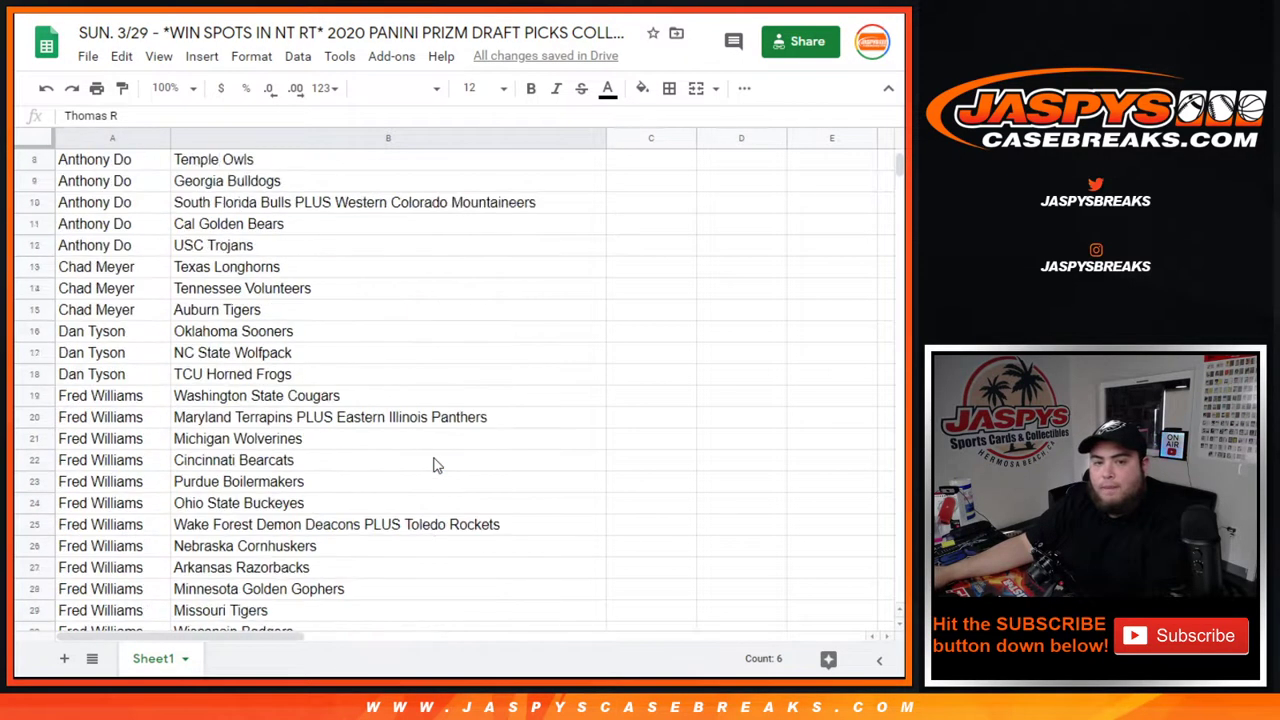
click(597, 140)
click(648, 476)
- Select all the paired names and teams in A1:B69 and apply all borders to them
drag(105, 168, 362, 438)
scroll(357, 434, down, 15)
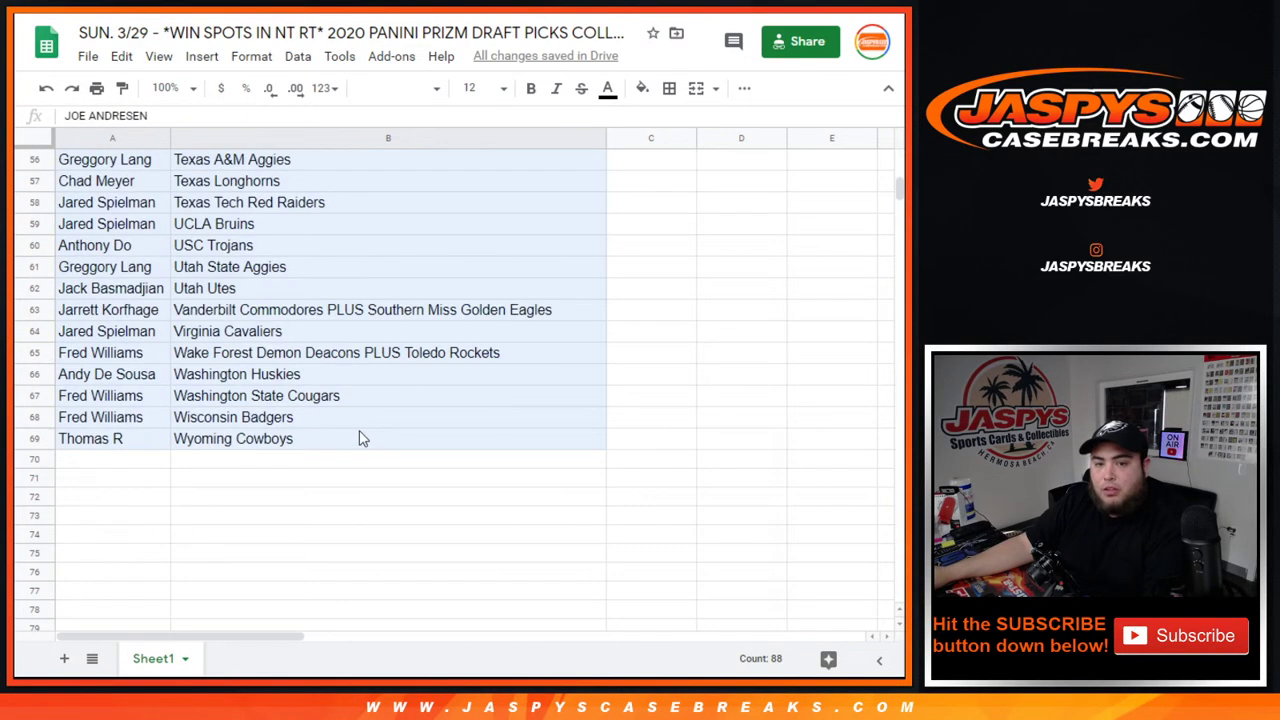
click(888, 497)
scroll(180, 300, up, 12)
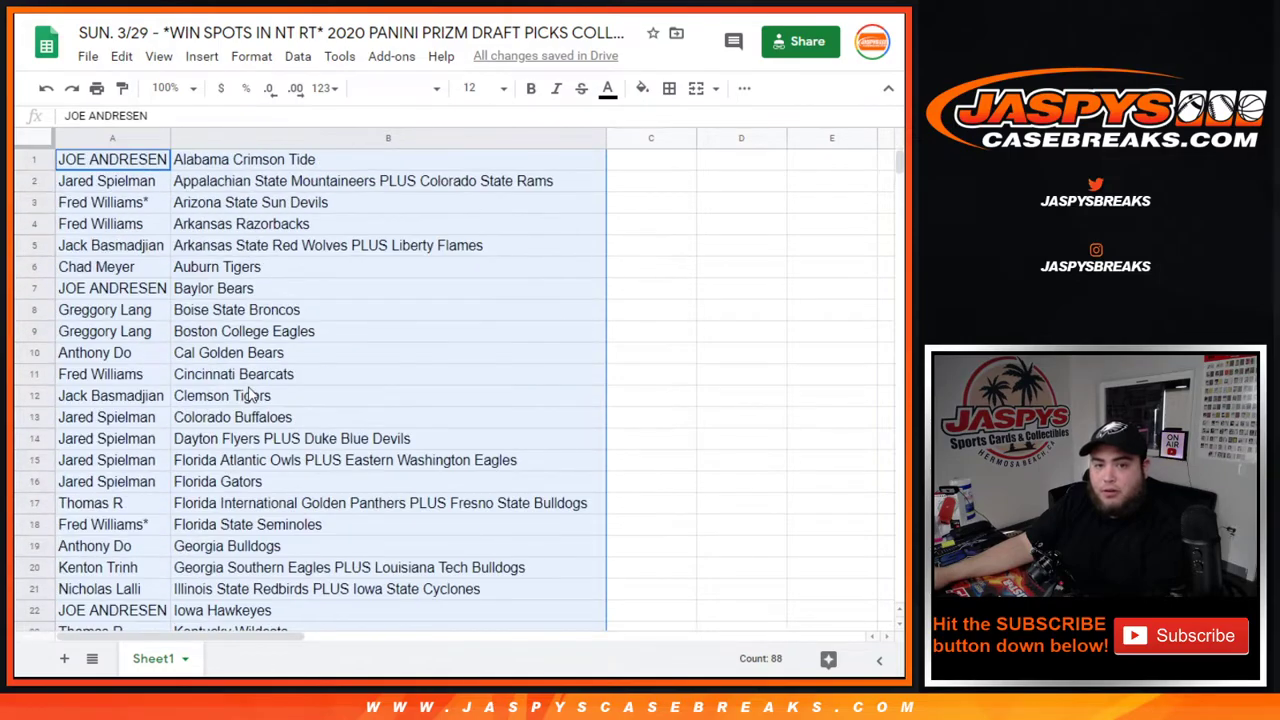
drag(121, 168, 372, 336)
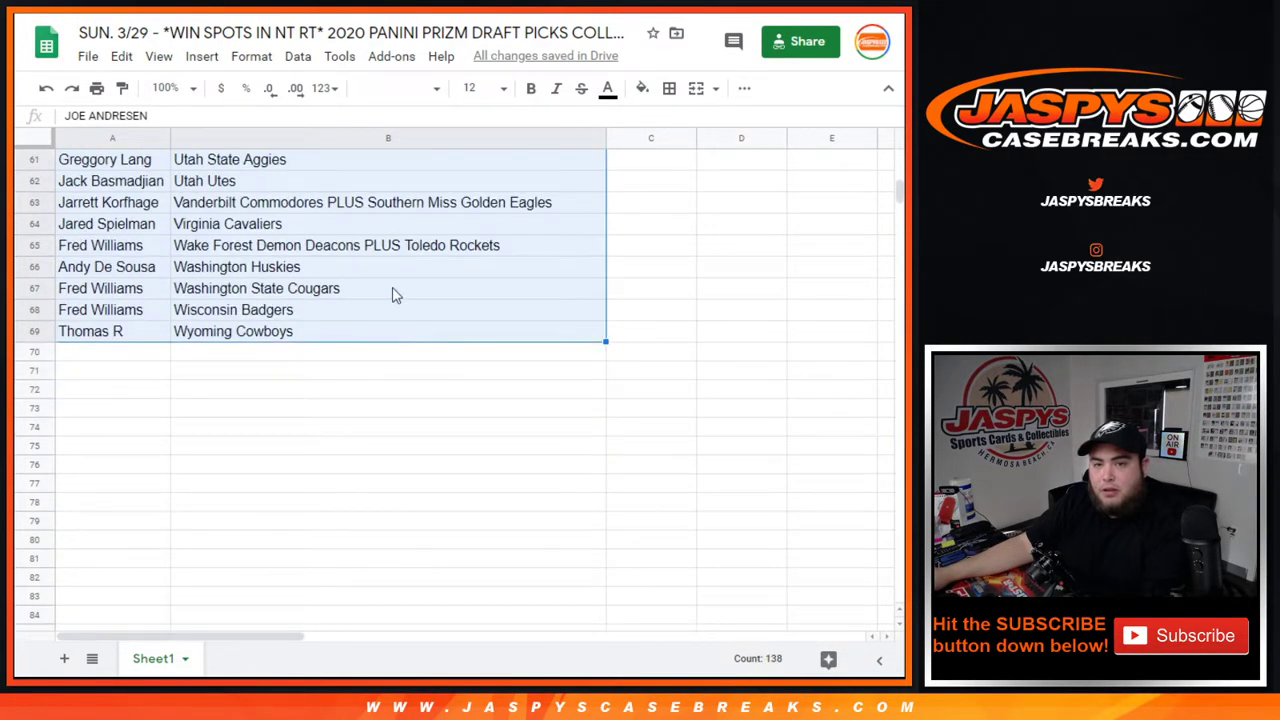
click(669, 89)
click(676, 124)
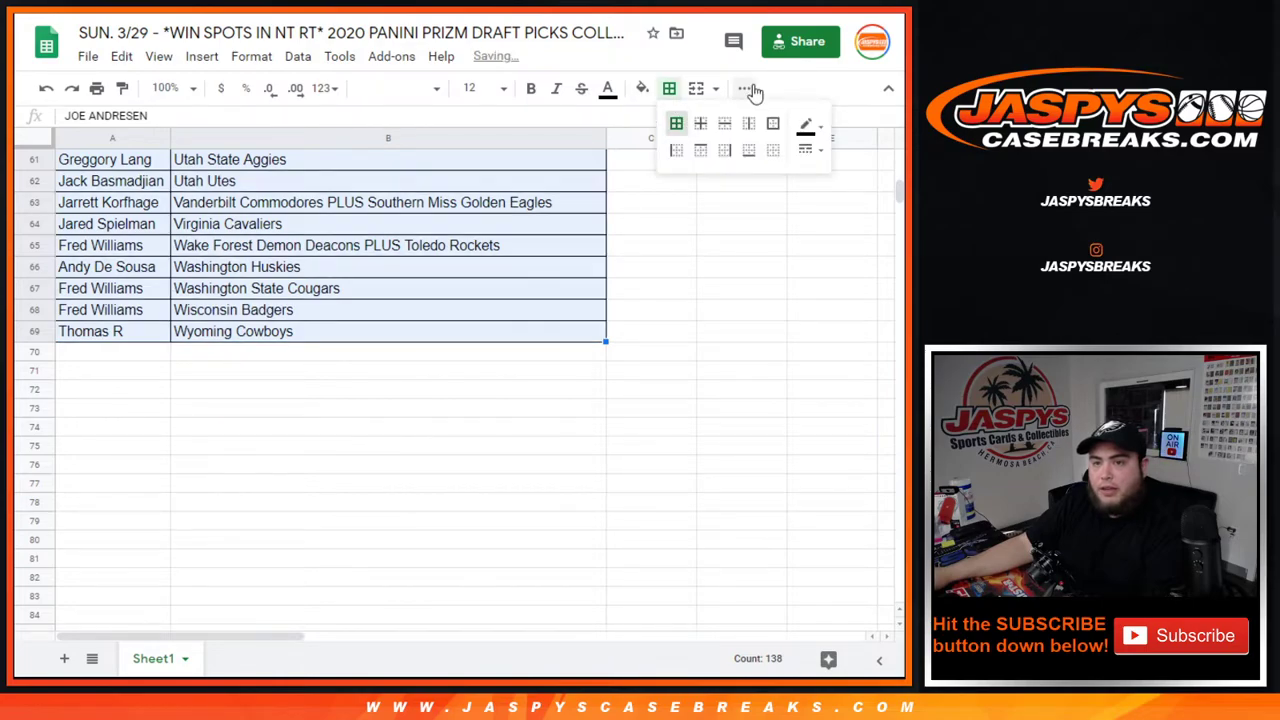
- Center the text of the selected names and teams horizontally
click(744, 88)
click(474, 121)
click(495, 151)
scroll(329, 528, up, 20)
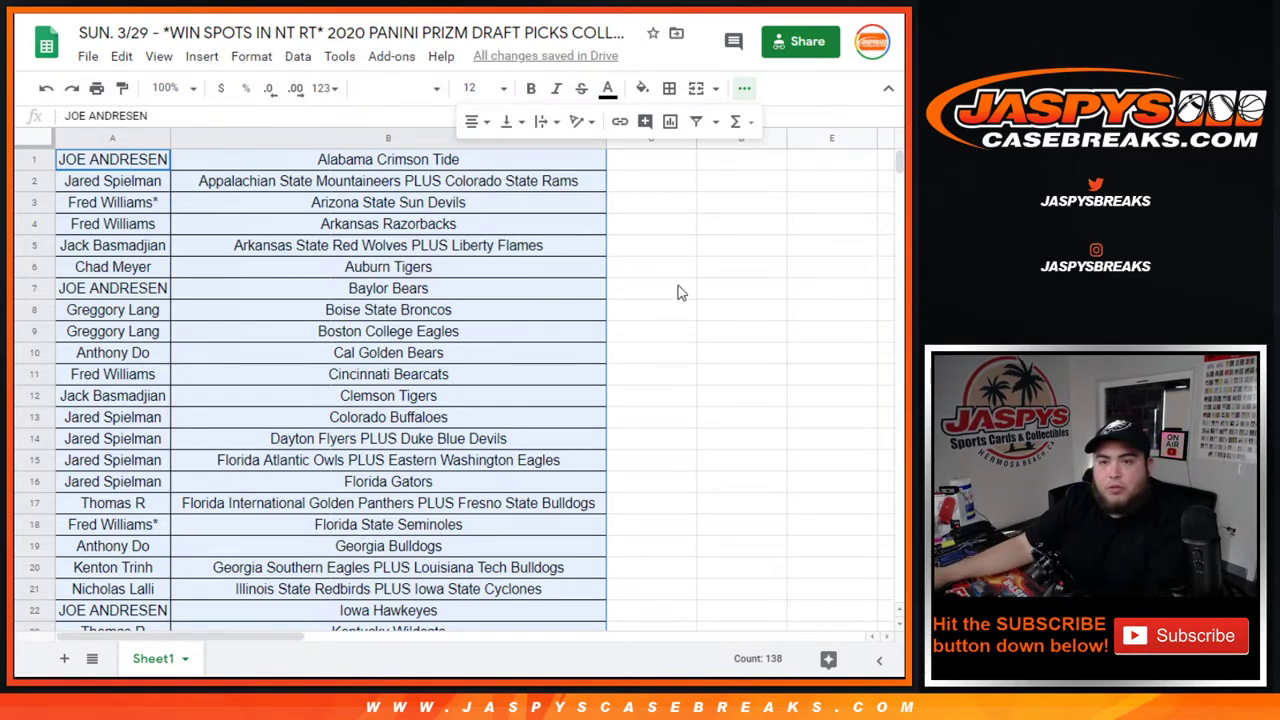
- Print the current sheet in portrait orientation with the workbook title in the header and without the sheet name
click(94, 89)
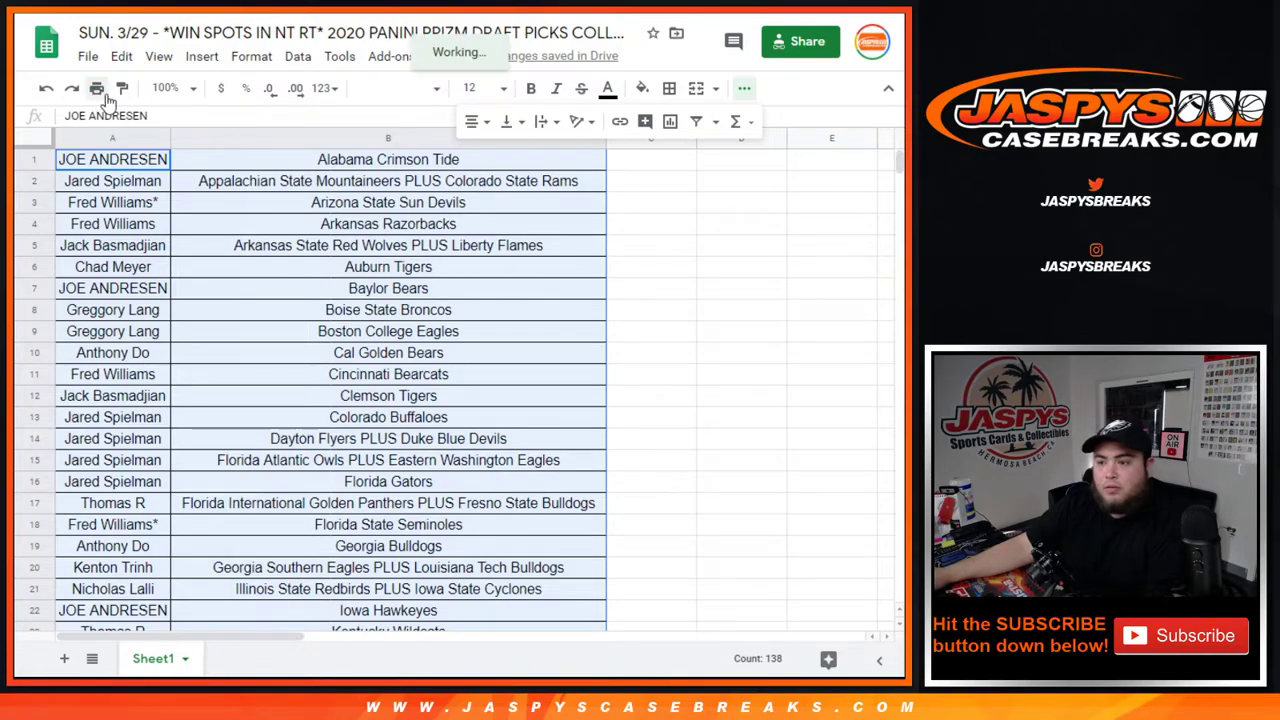
click(778, 254)
click(737, 498)
click(709, 550)
click(710, 588)
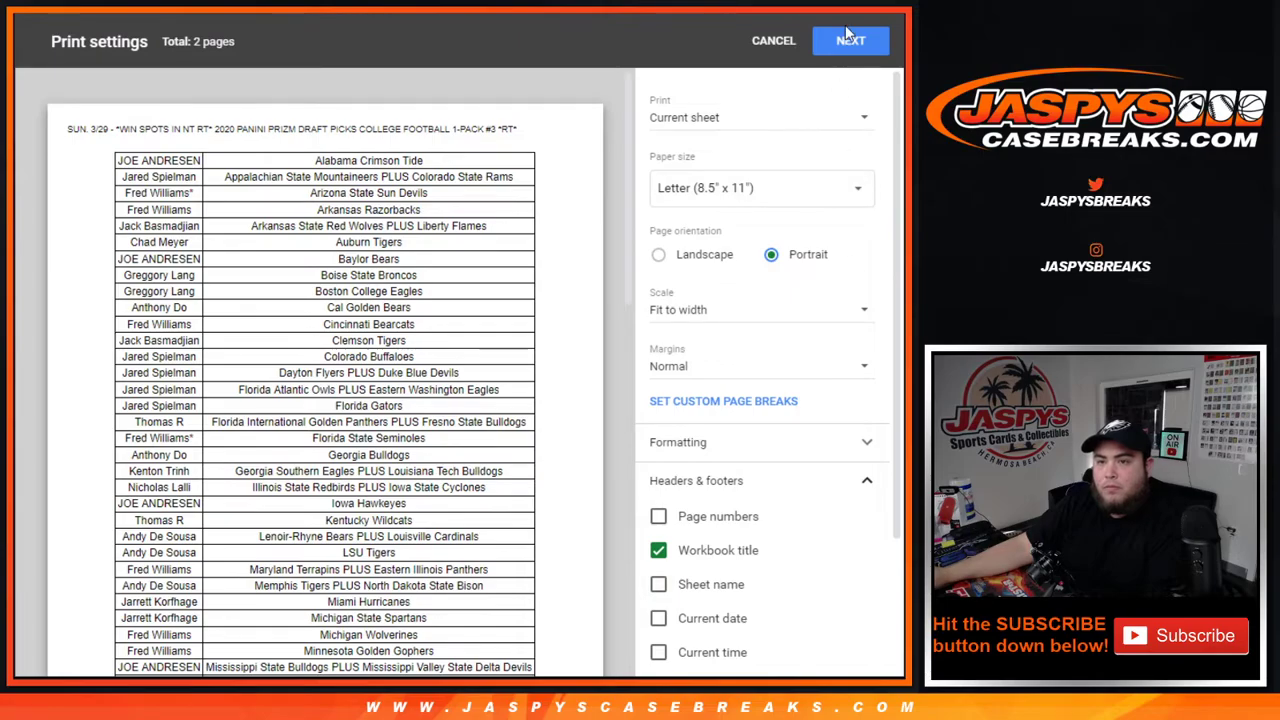
click(851, 43)
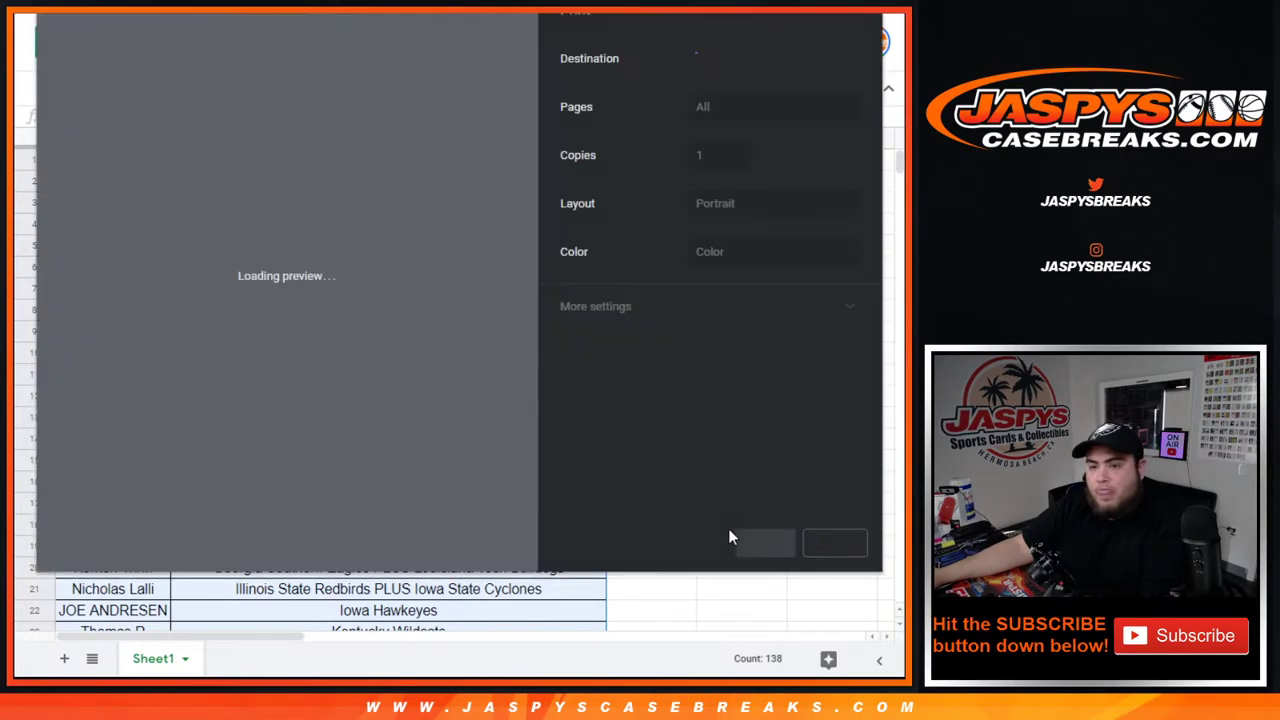
click(762, 543)
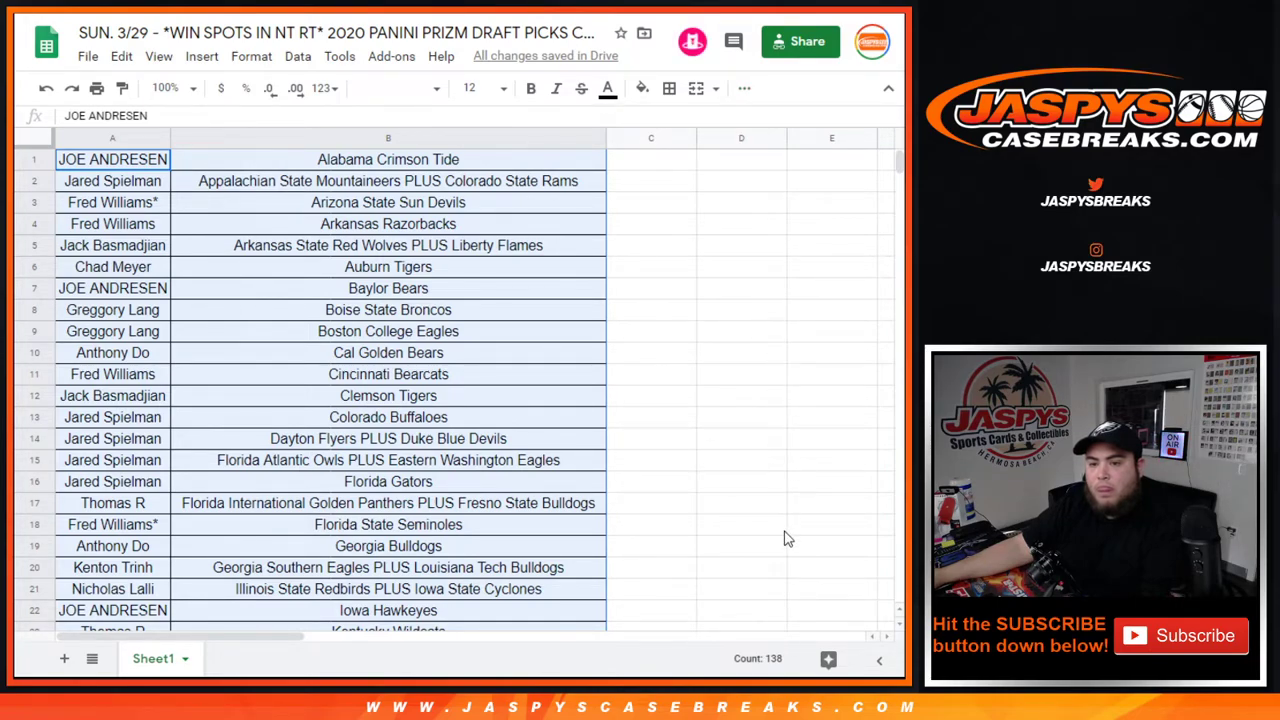
- Paste the participant name list into RANDOM.ORG's List Randomizer and switch back to the spreadsheet
key(alt+Tab)
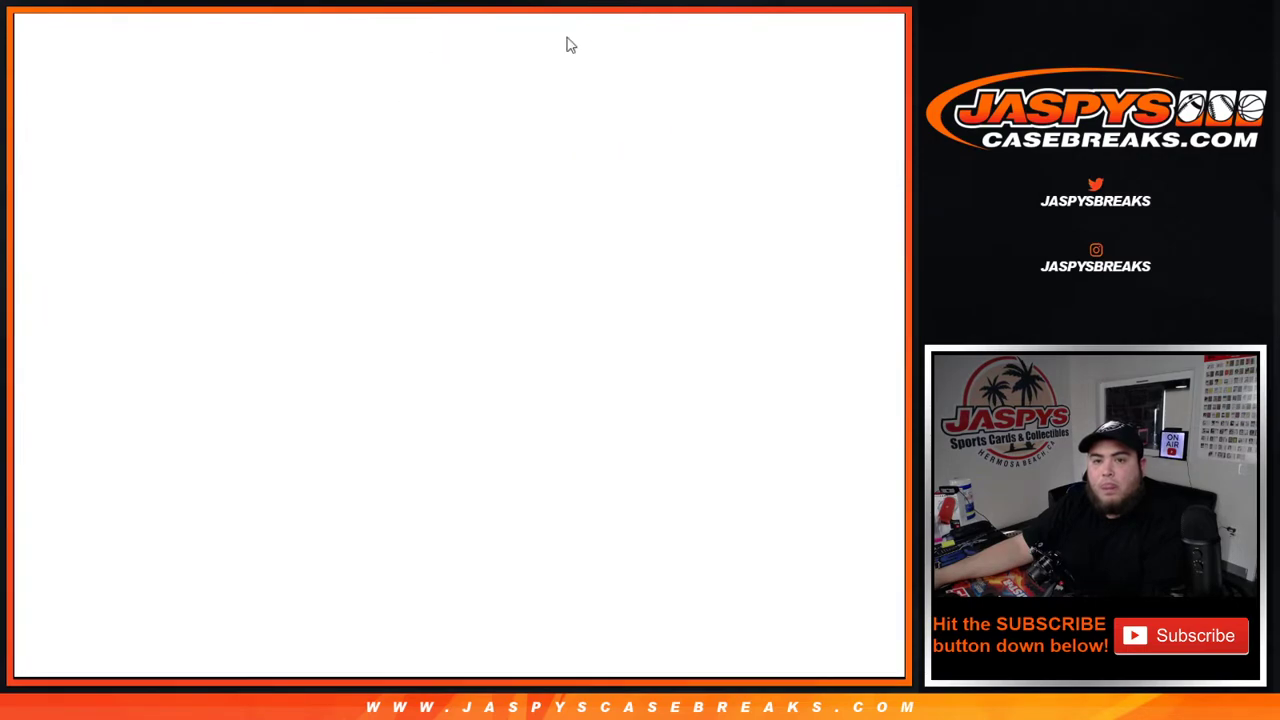
click(343, 460)
key(ctrl+v)
scroll(343, 460, up, 10)
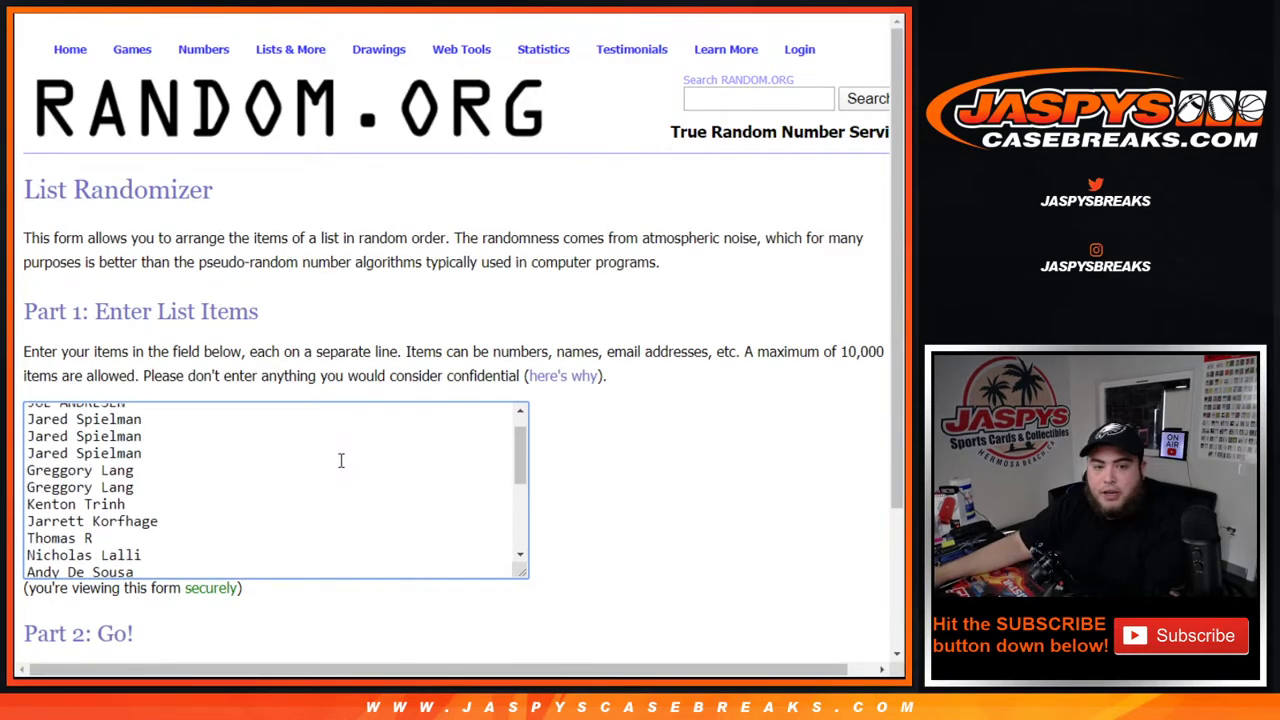
key(alt+Tab)
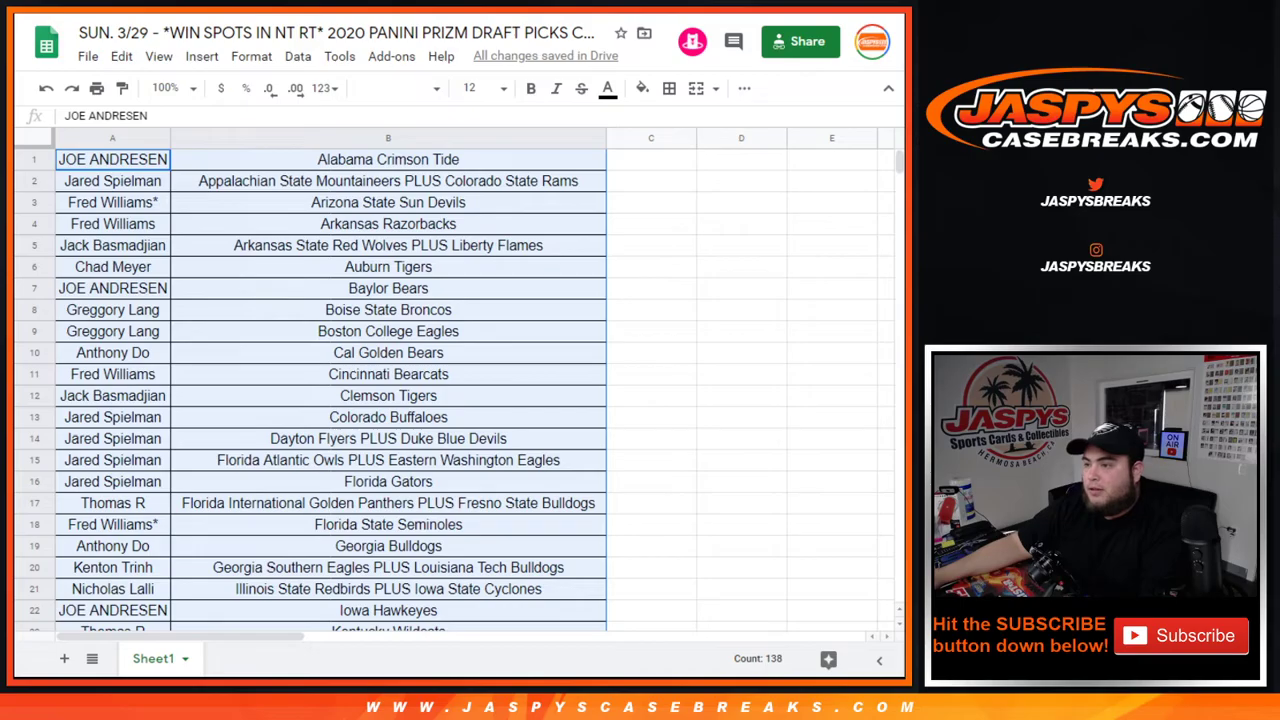